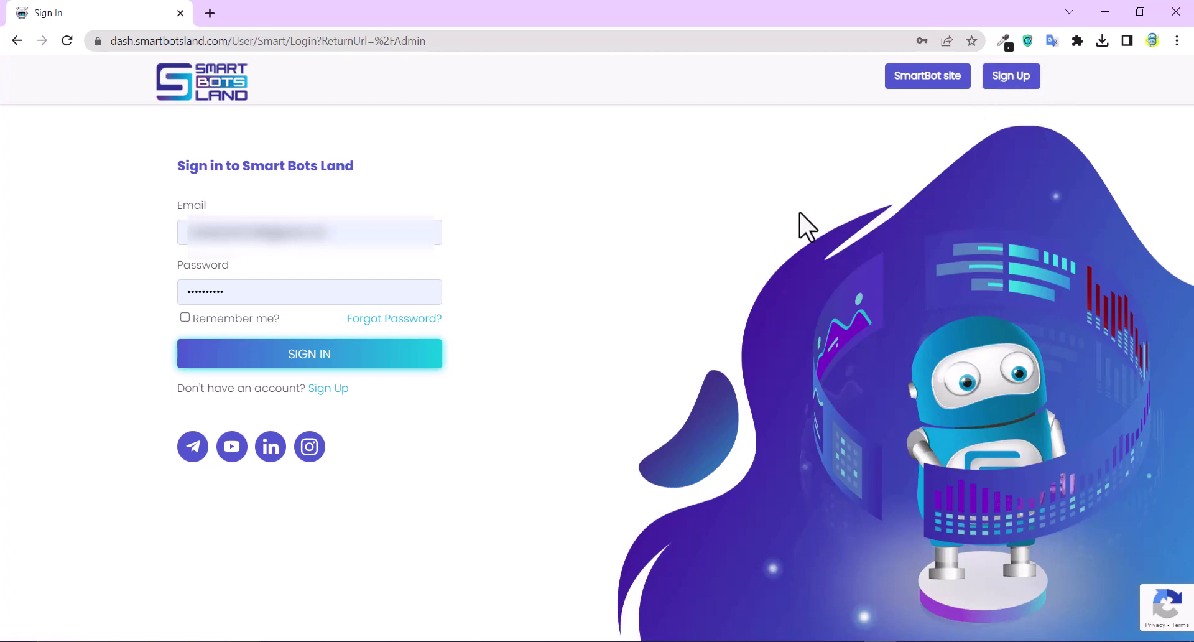
# - Sign in to the dashboard and open the watermark settings for the Mahtabbot bot
pyautogui.click(359, 356)
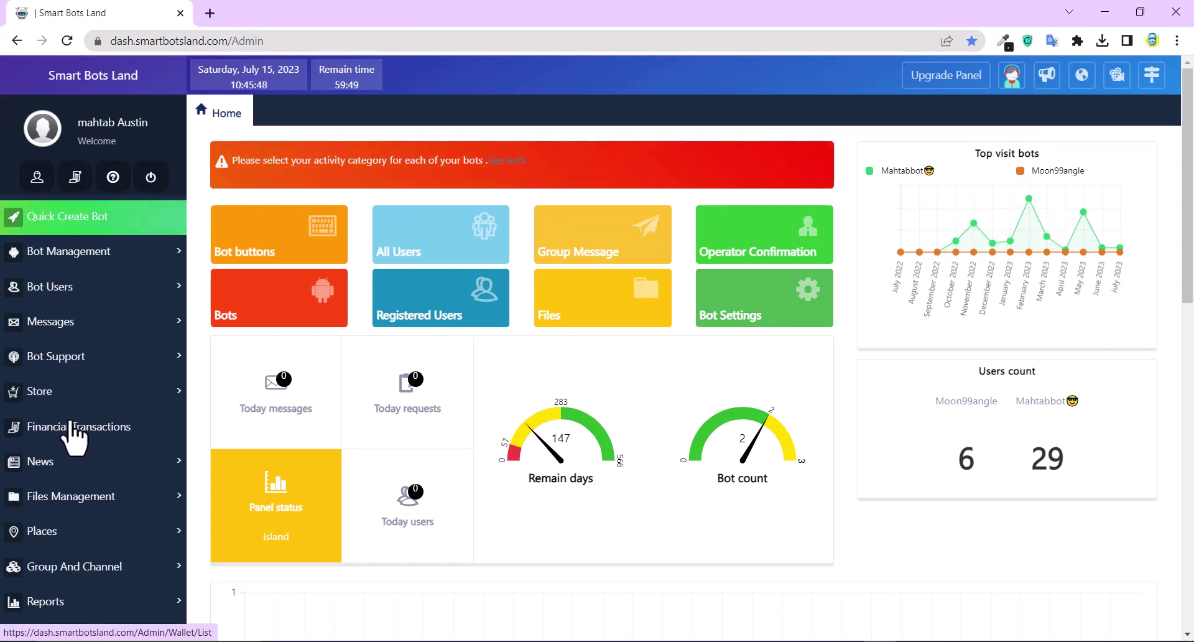
pyautogui.click(87, 498)
pyautogui.scroll(-2, 90, 497)
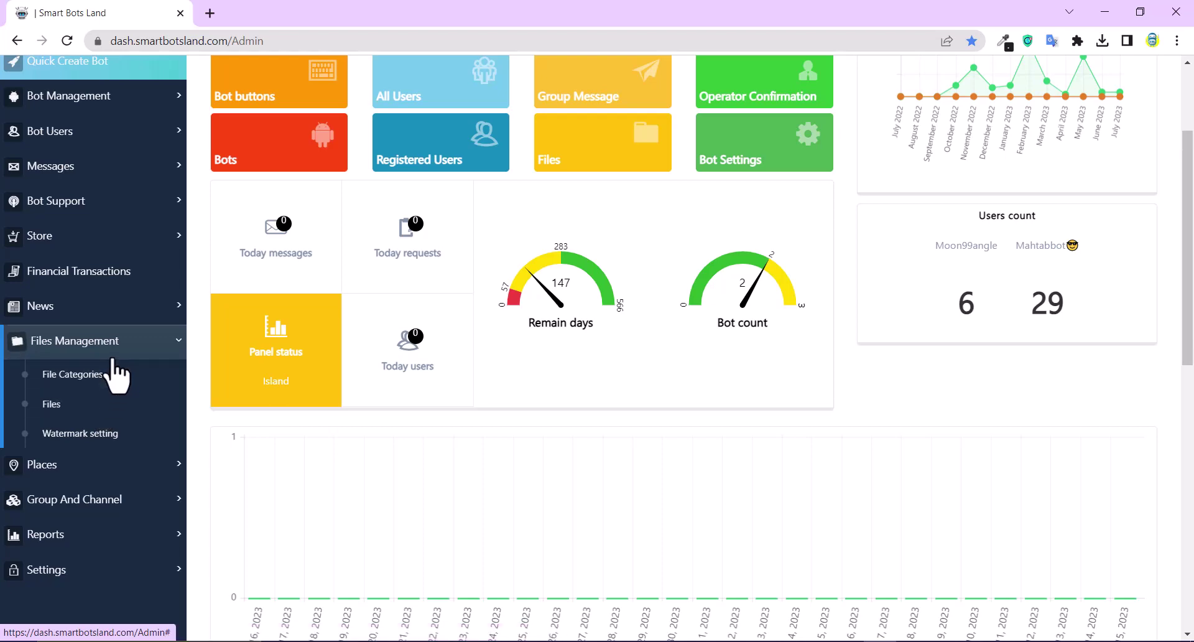
pyautogui.click(103, 436)
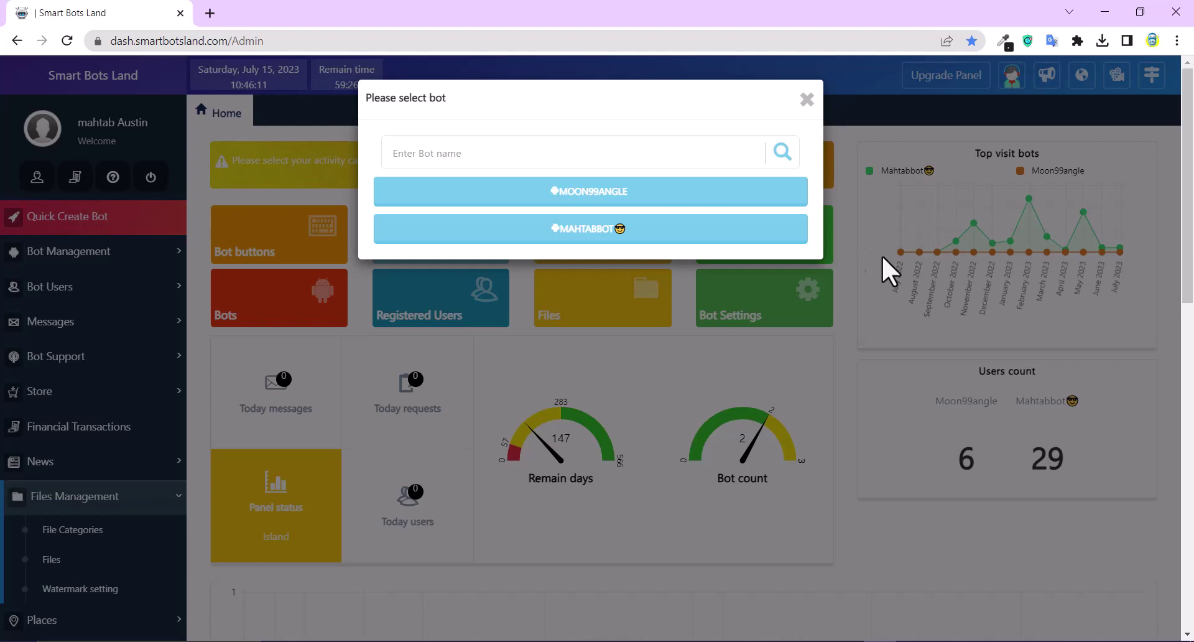
pyautogui.click(612, 231)
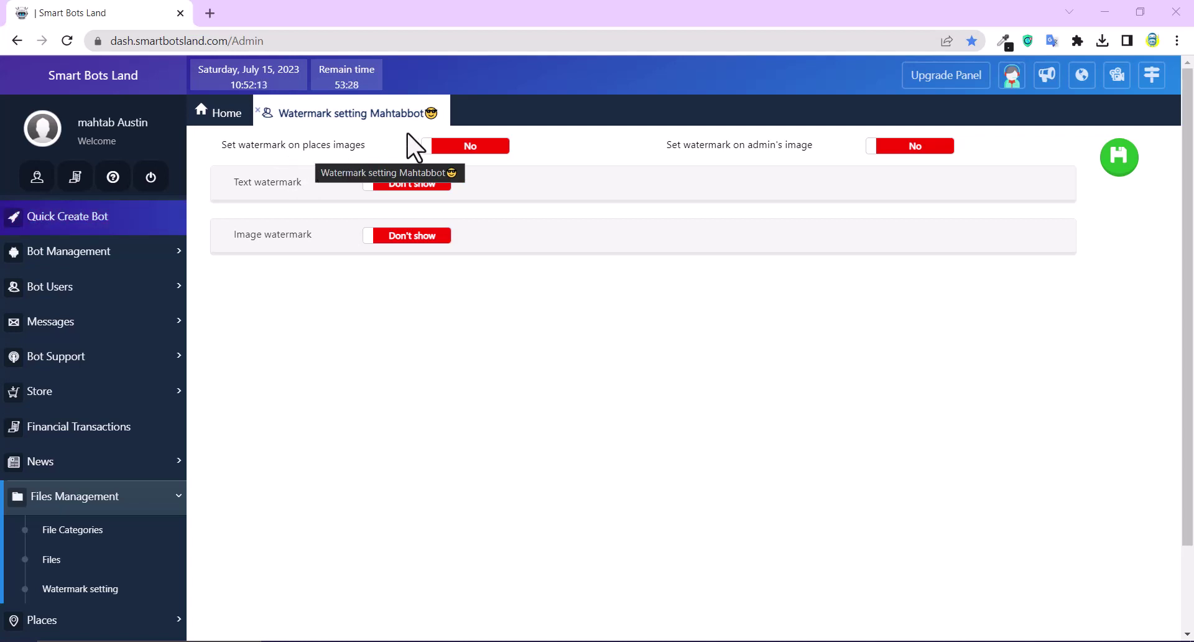
# - Enable the watermark on places images and open the Create Place form for Mahtabbot
pyautogui.click(446, 147)
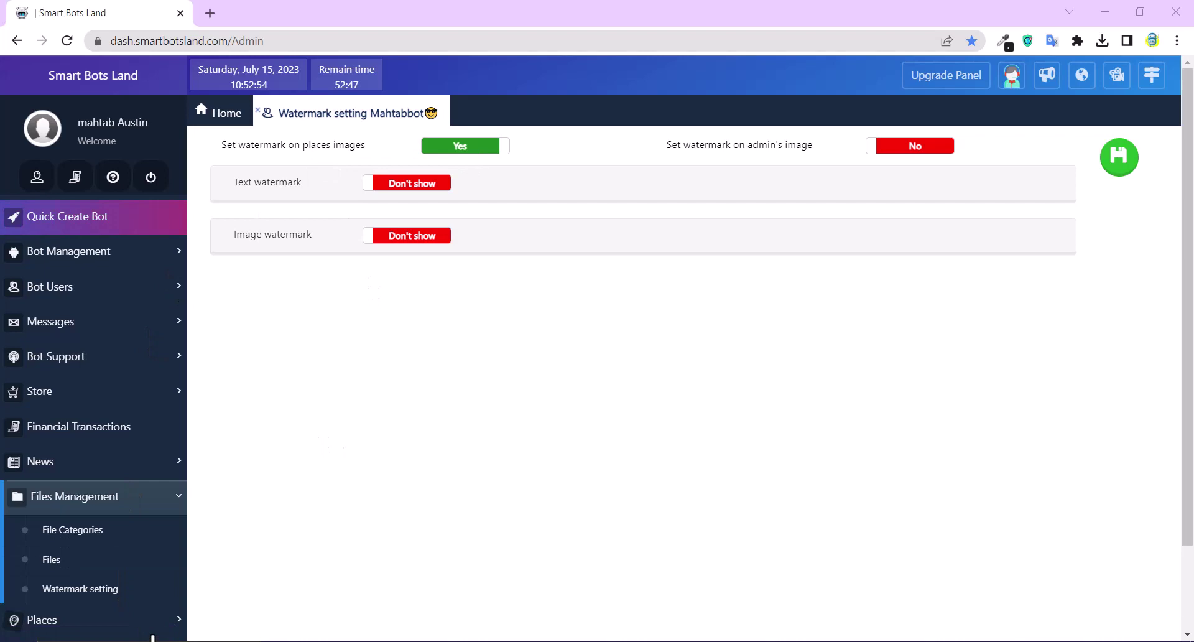
pyautogui.scroll(-1, 149, 560)
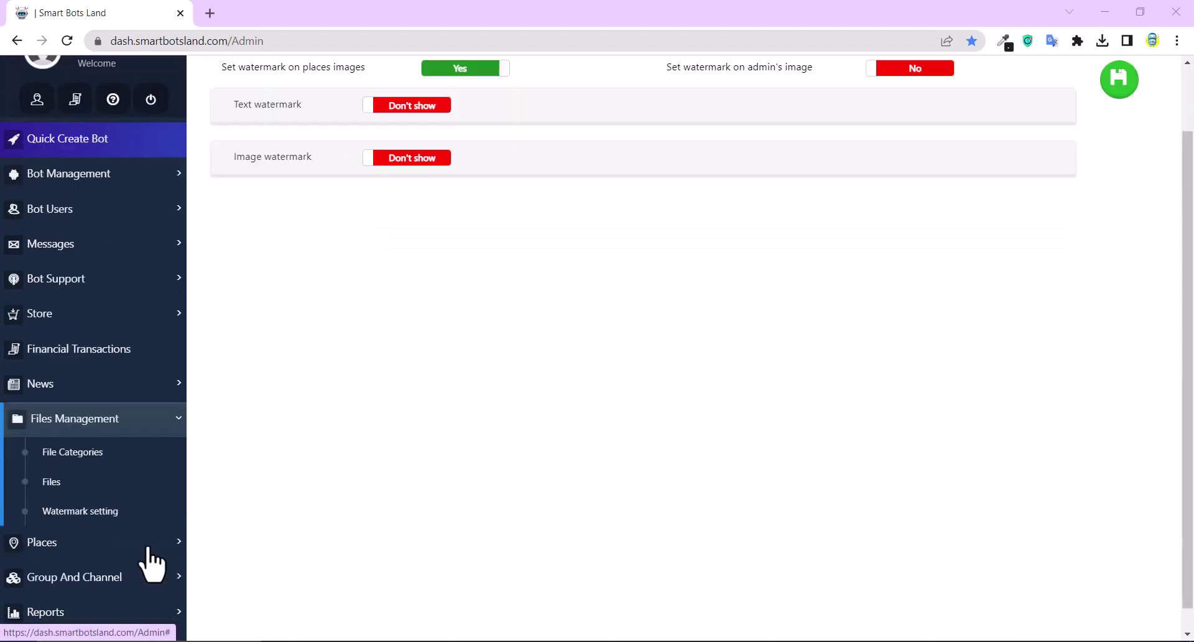
pyautogui.click(147, 545)
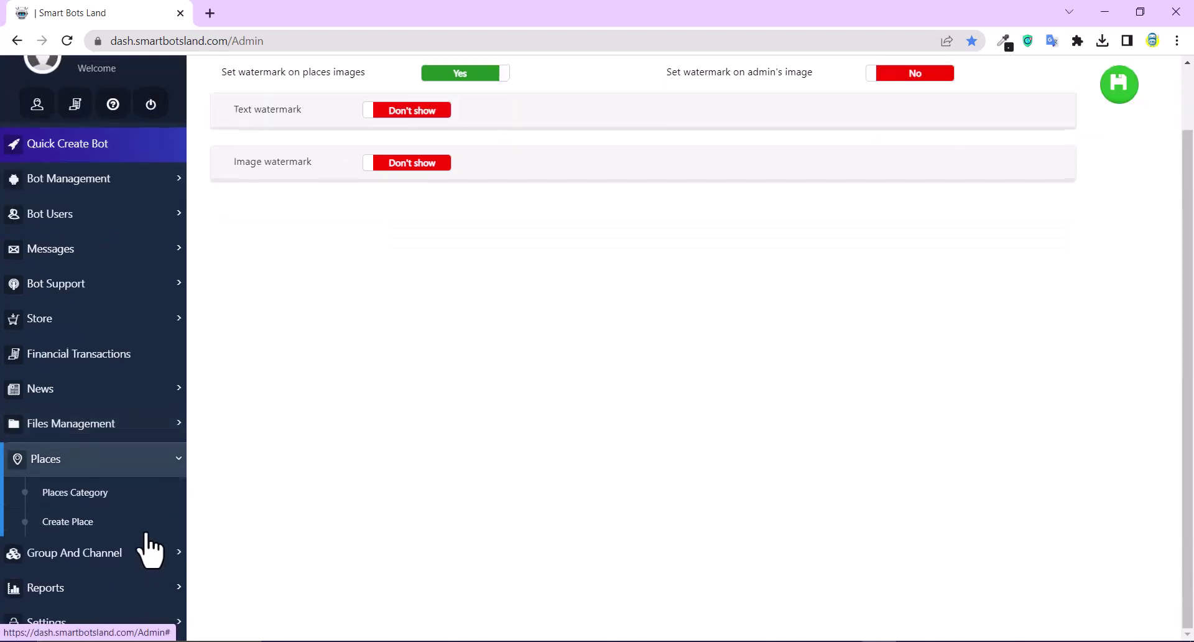
pyautogui.click(144, 521)
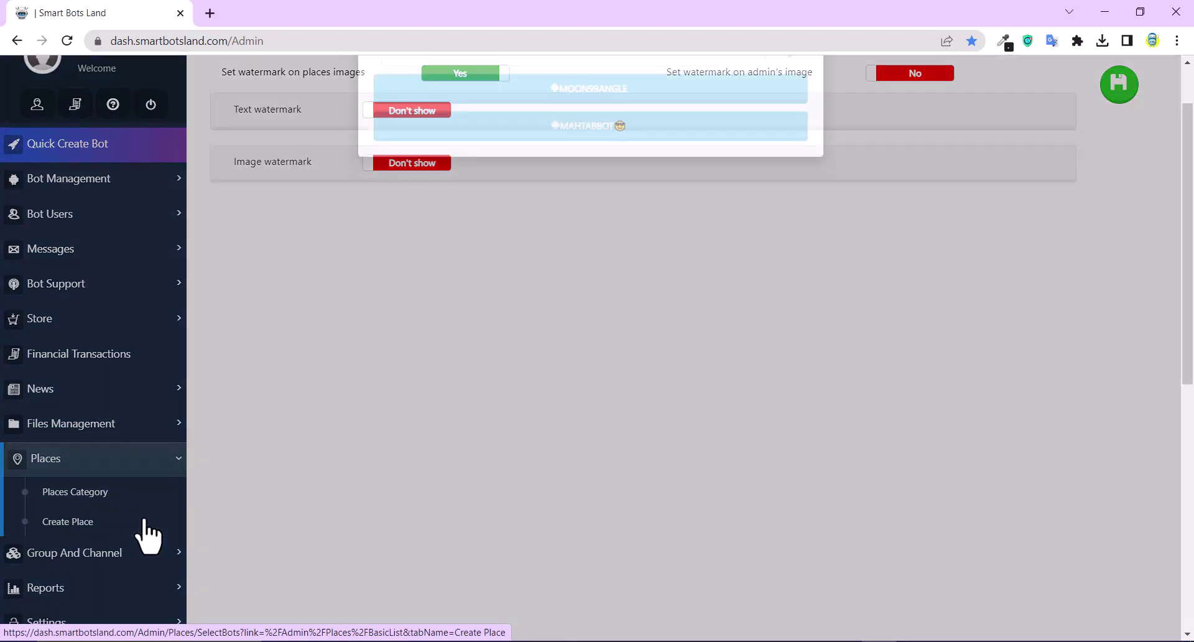
pyautogui.click(519, 157)
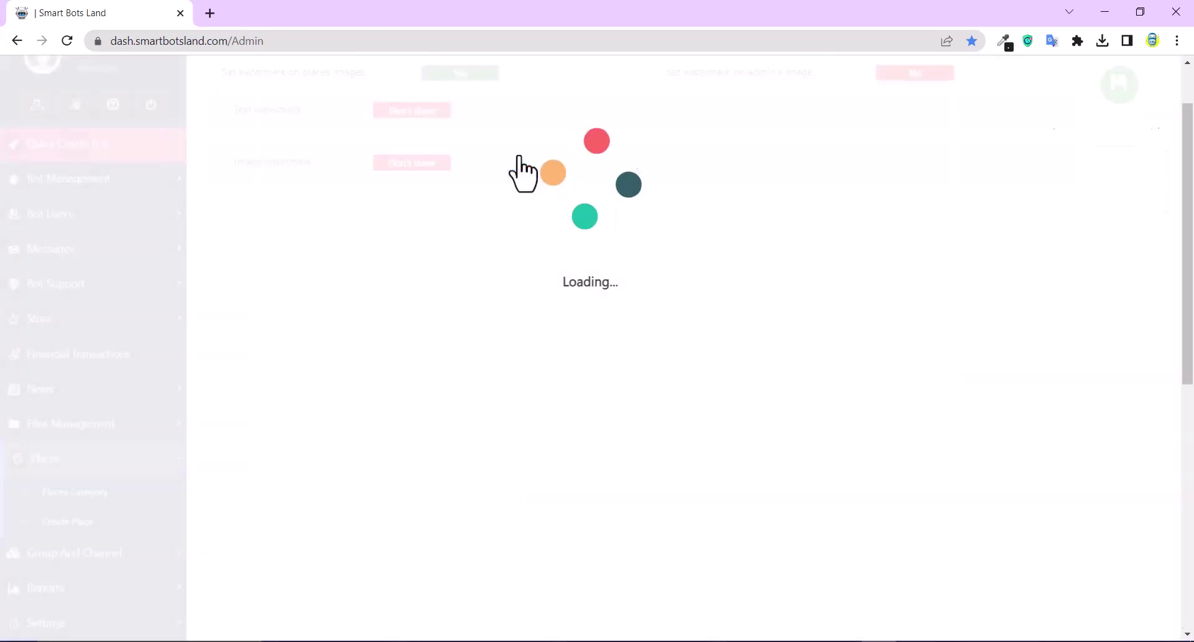
pyautogui.click(217, 152)
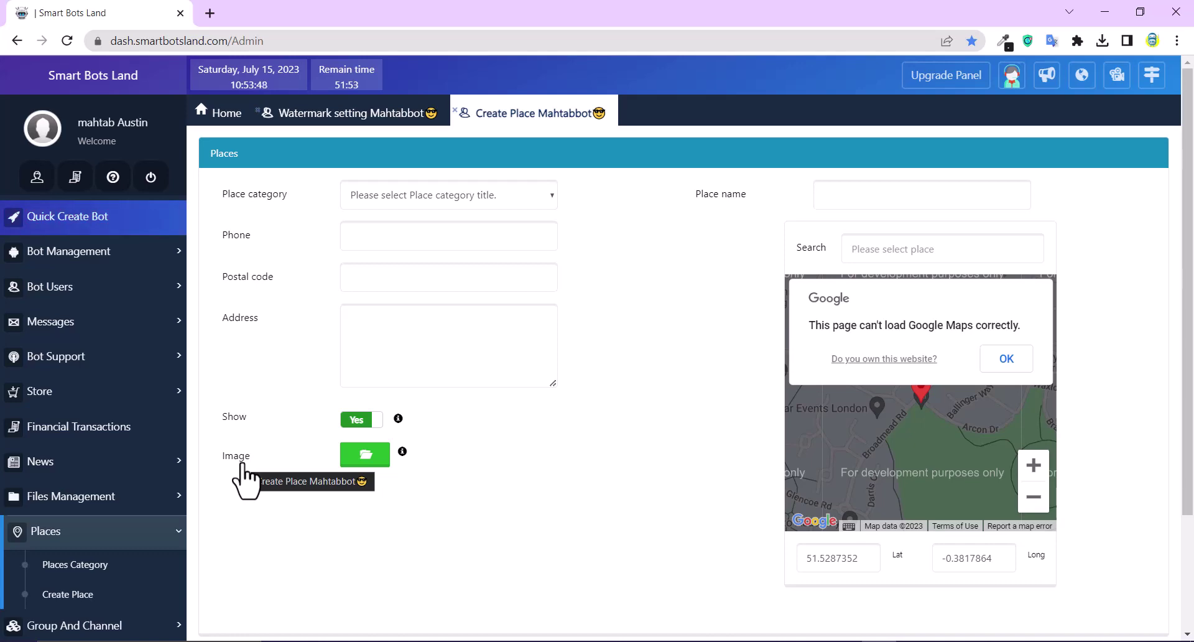
# - Choose the restaurant PNG file from Downloads as the image of the new place
pyautogui.click(370, 461)
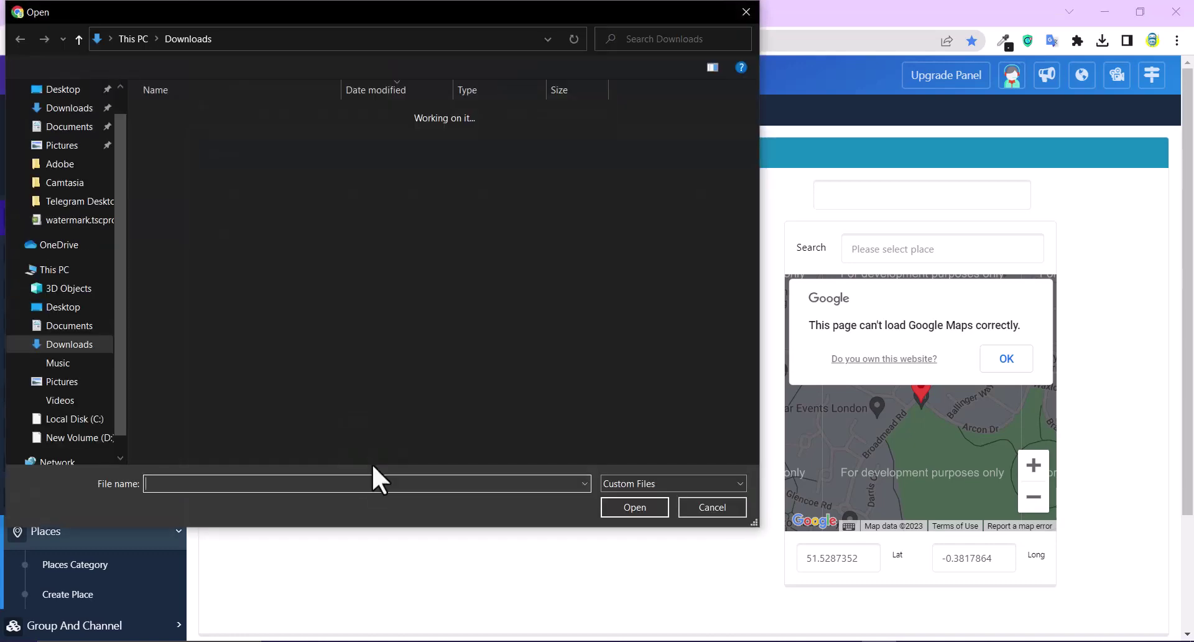
pyautogui.click(255, 283)
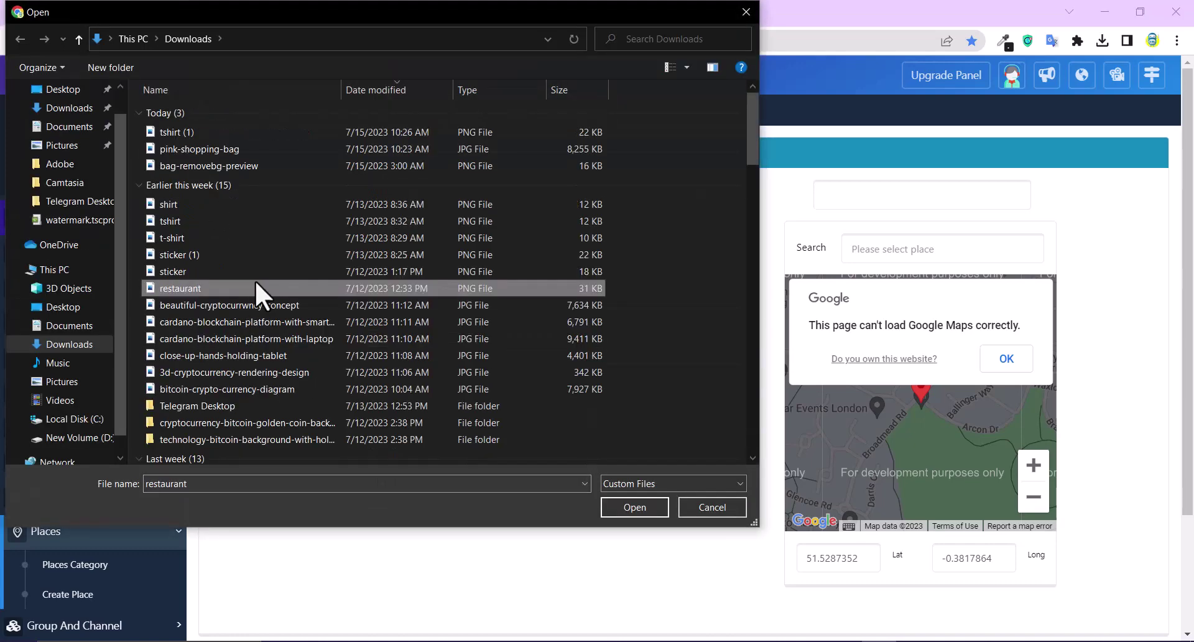
pyautogui.click(634, 508)
pyautogui.scroll(-1, 435, 385)
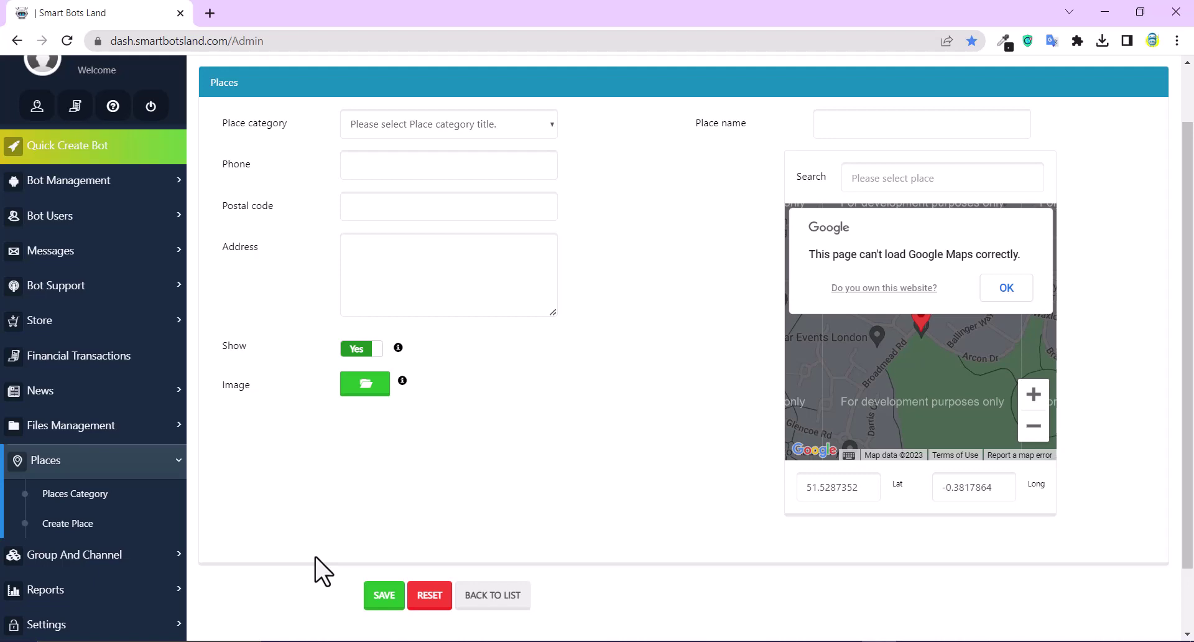
pyautogui.scroll(-2, 214, 301)
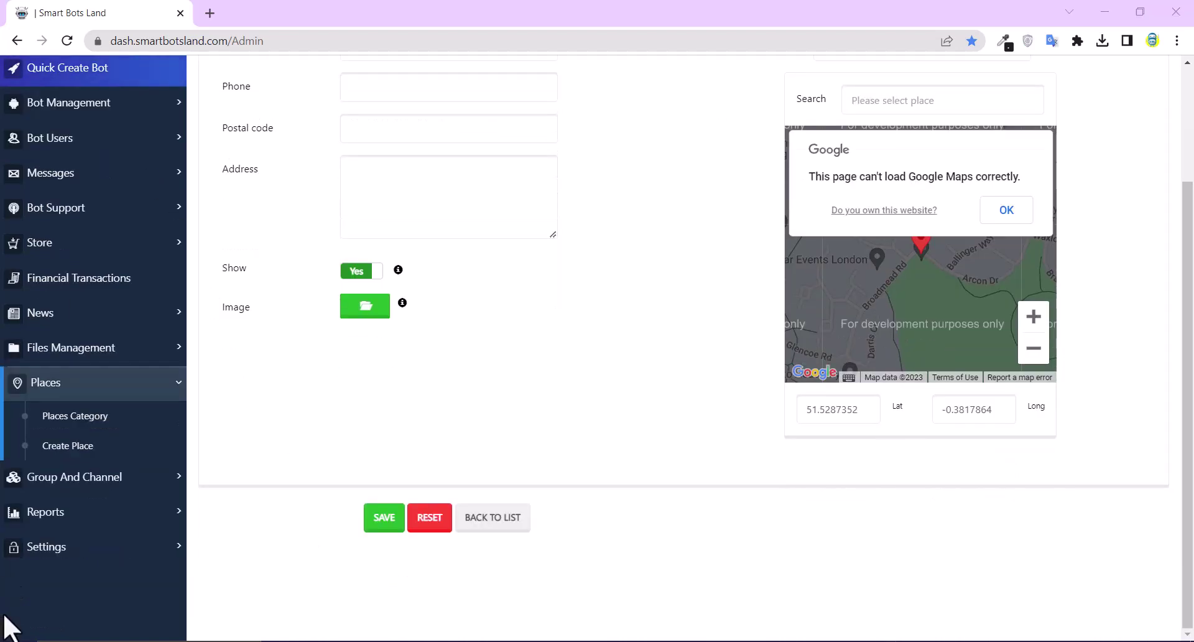
# - Reopen Mahtabbot's watermark settings and enable the watermark on both the admin's images and the places images
pyautogui.click(82, 350)
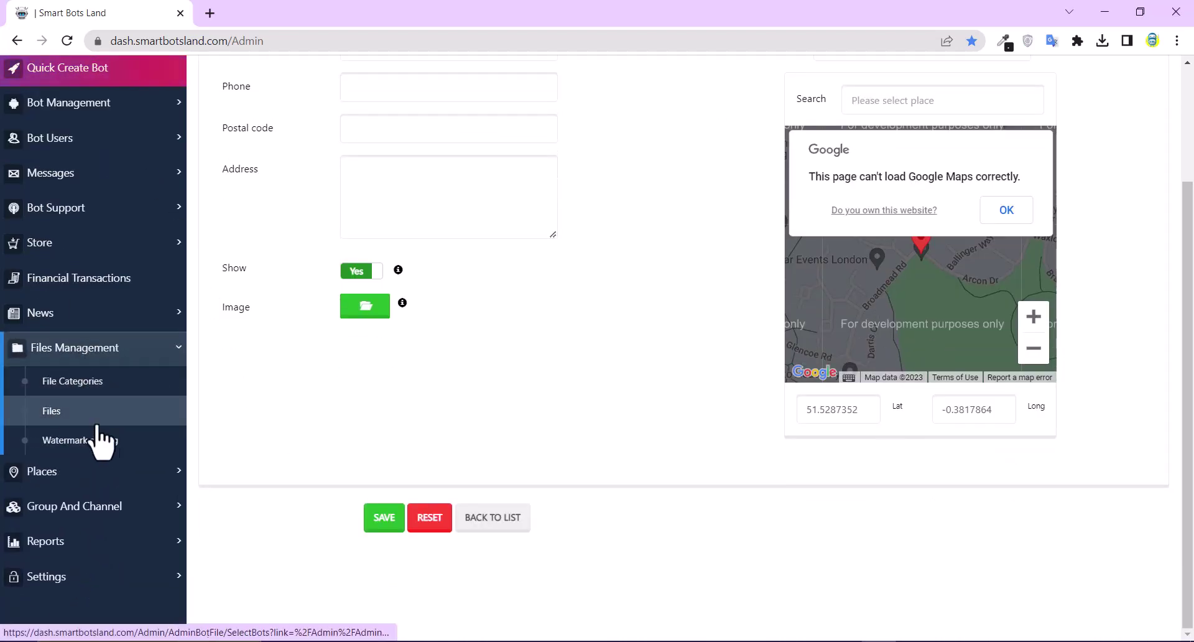
pyautogui.click(110, 457)
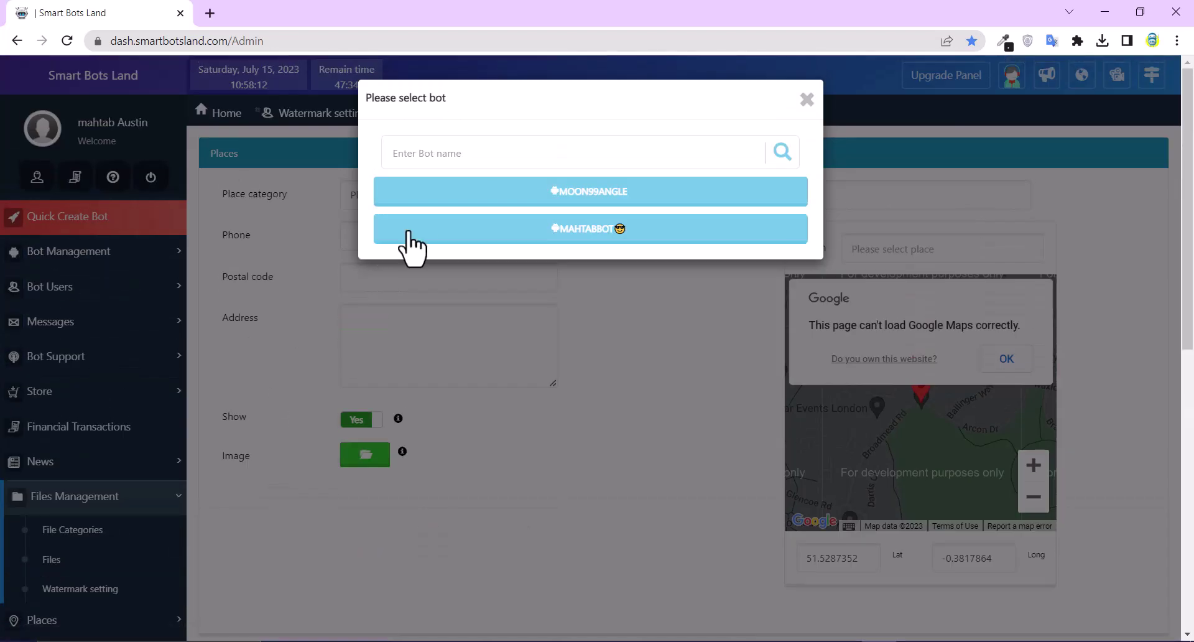
pyautogui.click(606, 240)
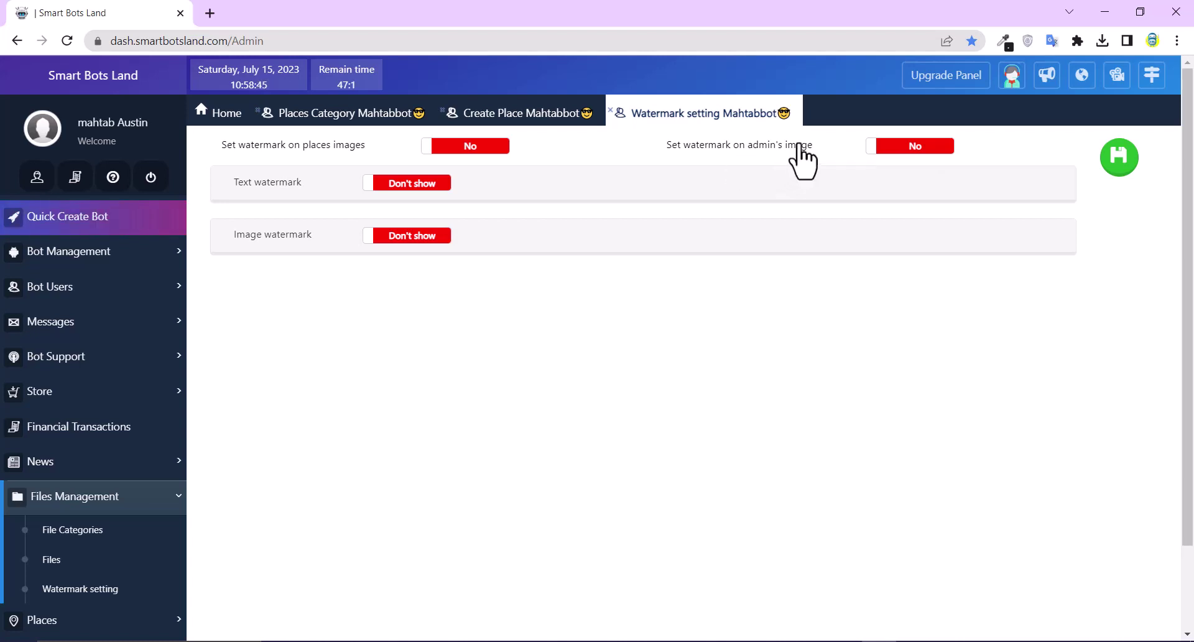
pyautogui.click(879, 149)
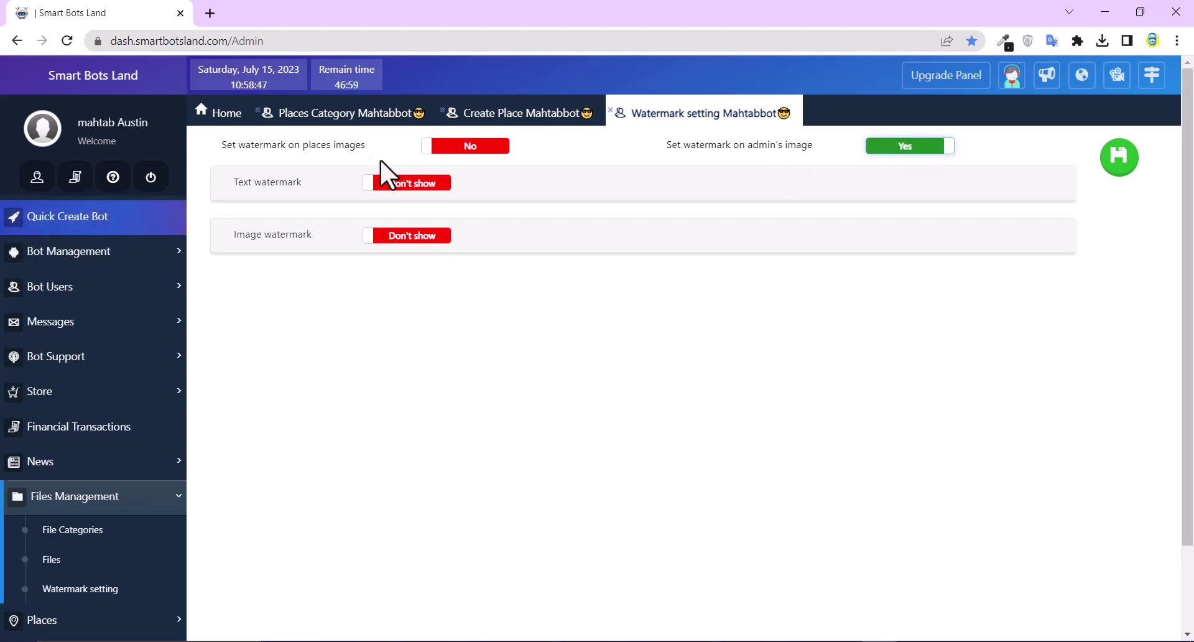
pyautogui.click(439, 149)
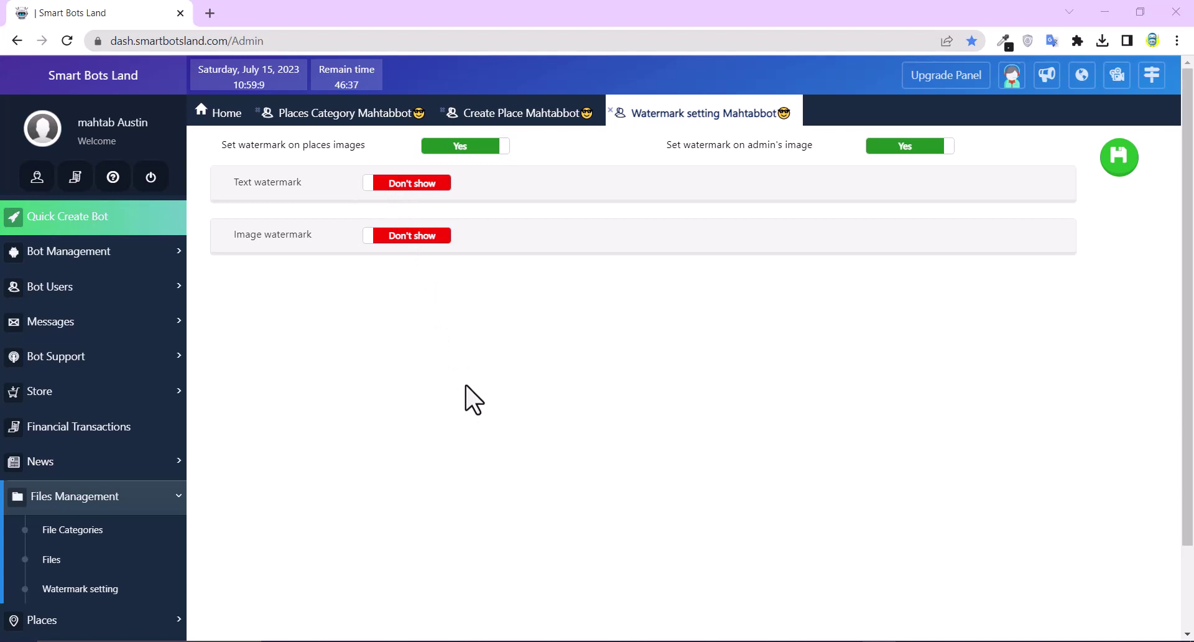
# - Show the text watermark and set its text to smartbotsland.com
pyautogui.click(368, 222)
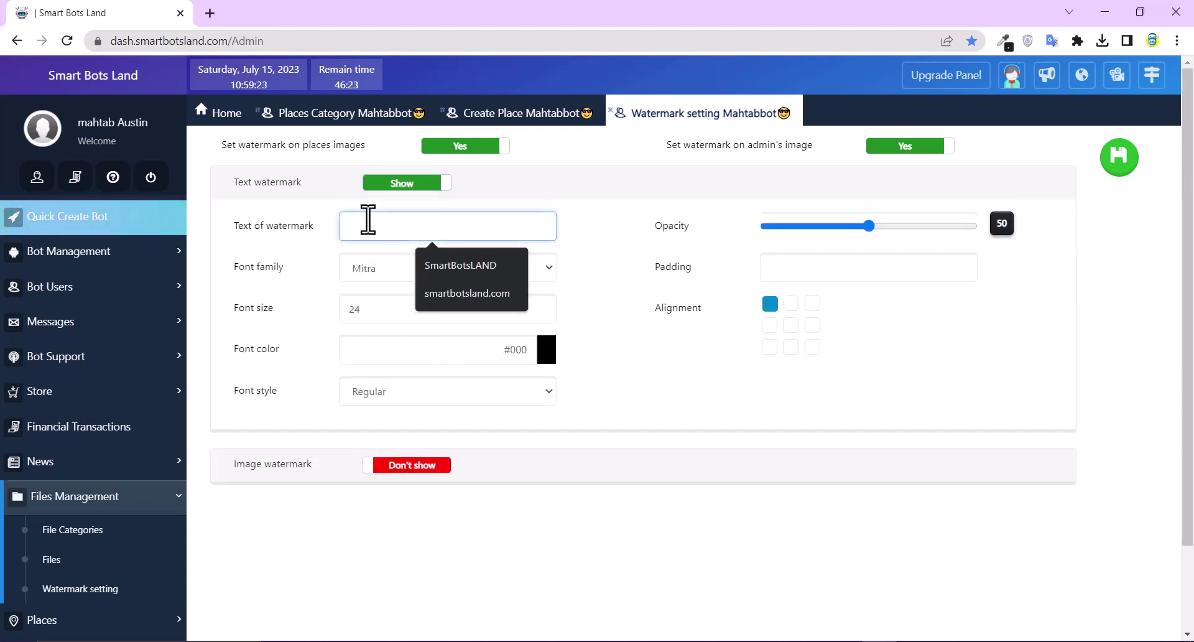
pyautogui.click(358, 218)
pyautogui.click(359, 215)
pyautogui.write('s')
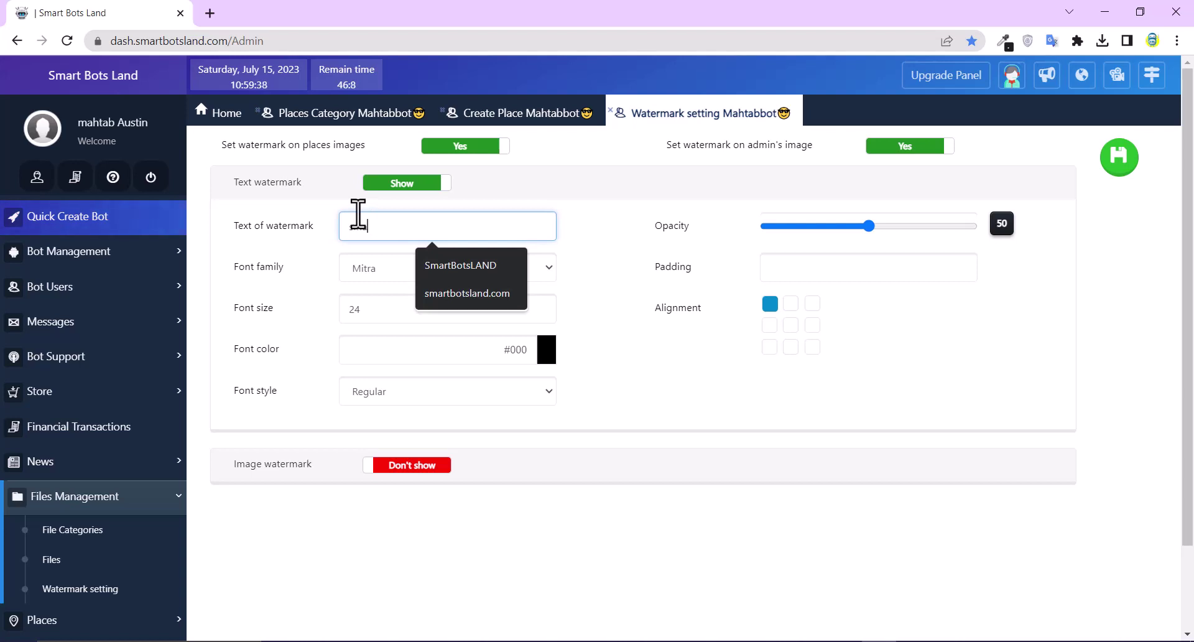
pyautogui.write('martbotsland.com')
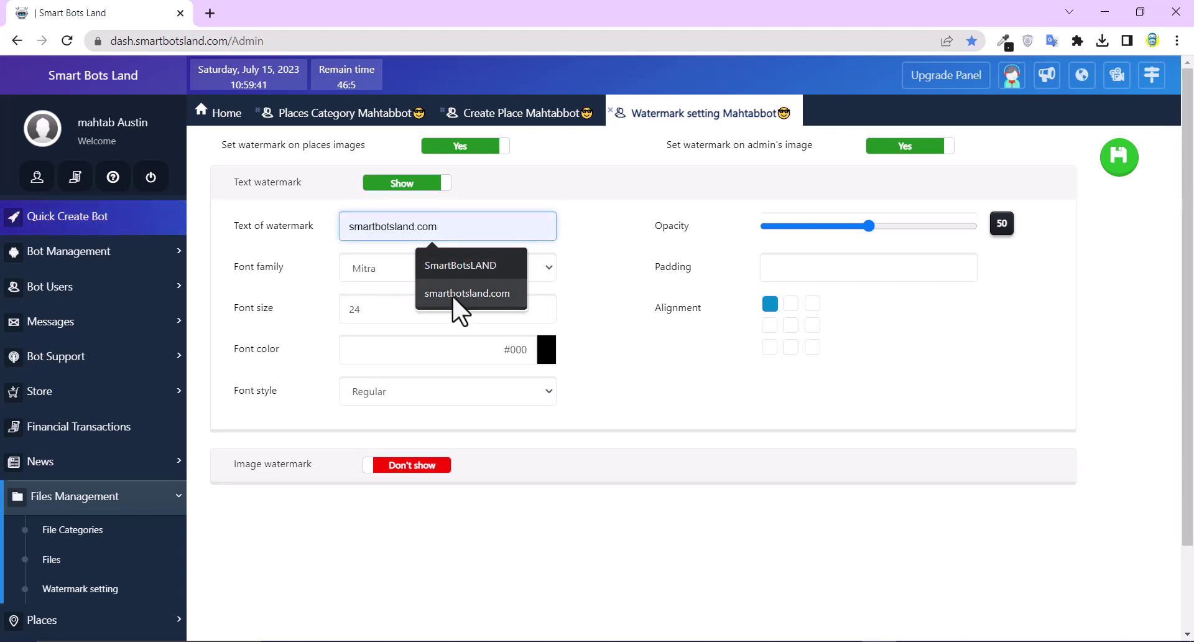
pyautogui.click(453, 294)
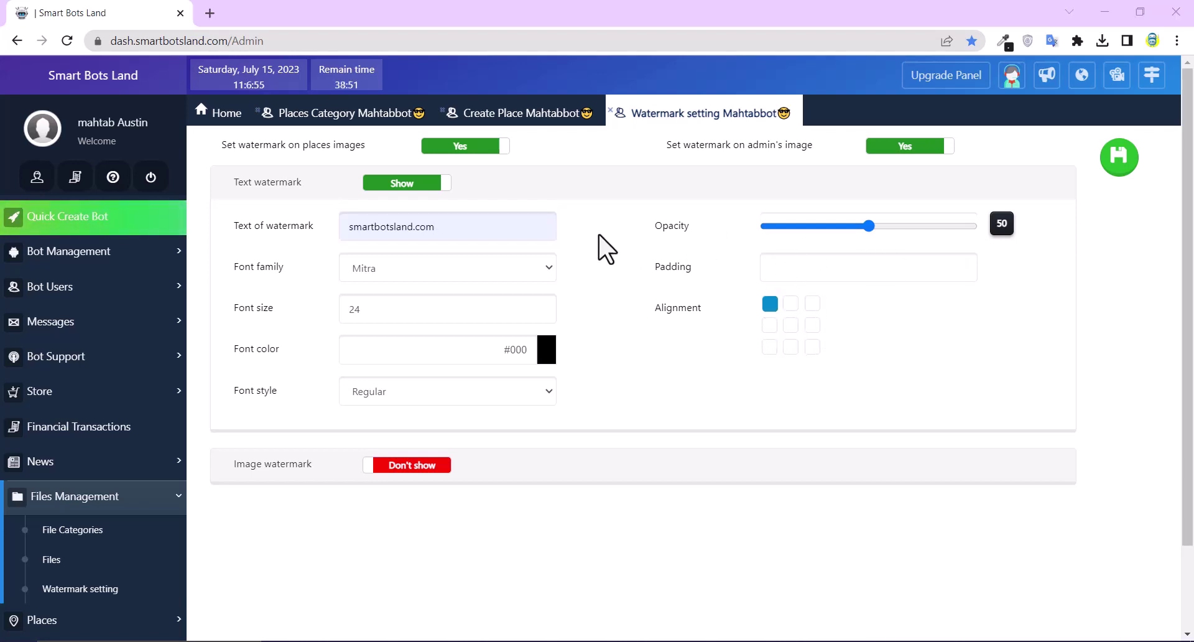
# - Set the text watermark's font family to Titr and its font size to 30
pyautogui.click(531, 267)
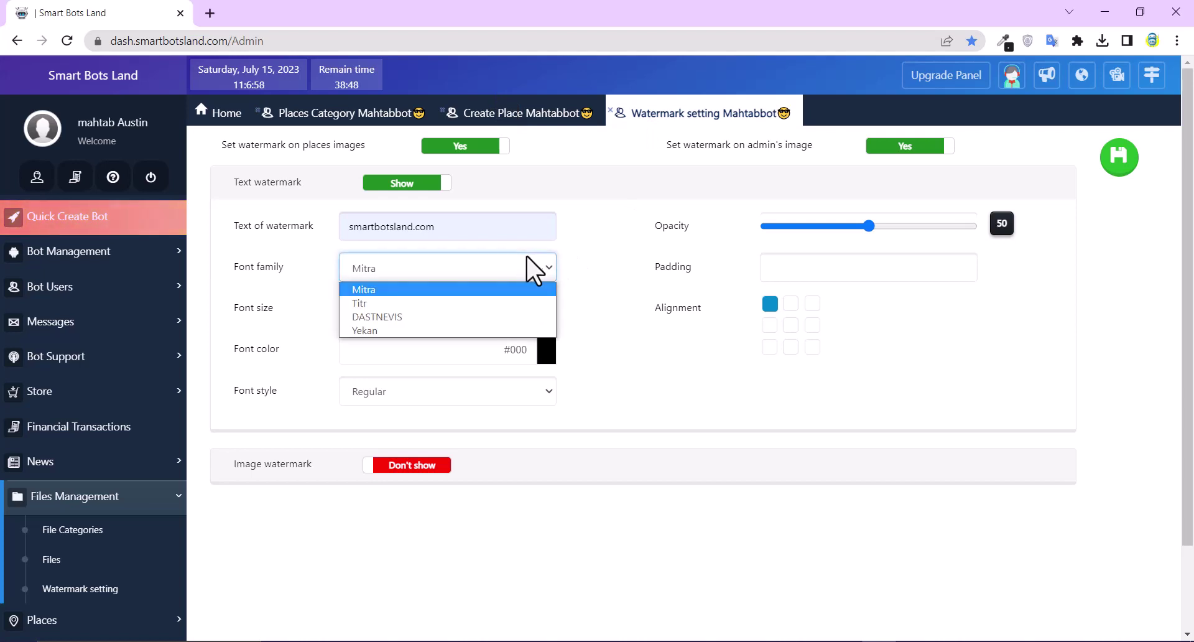
pyautogui.click(506, 304)
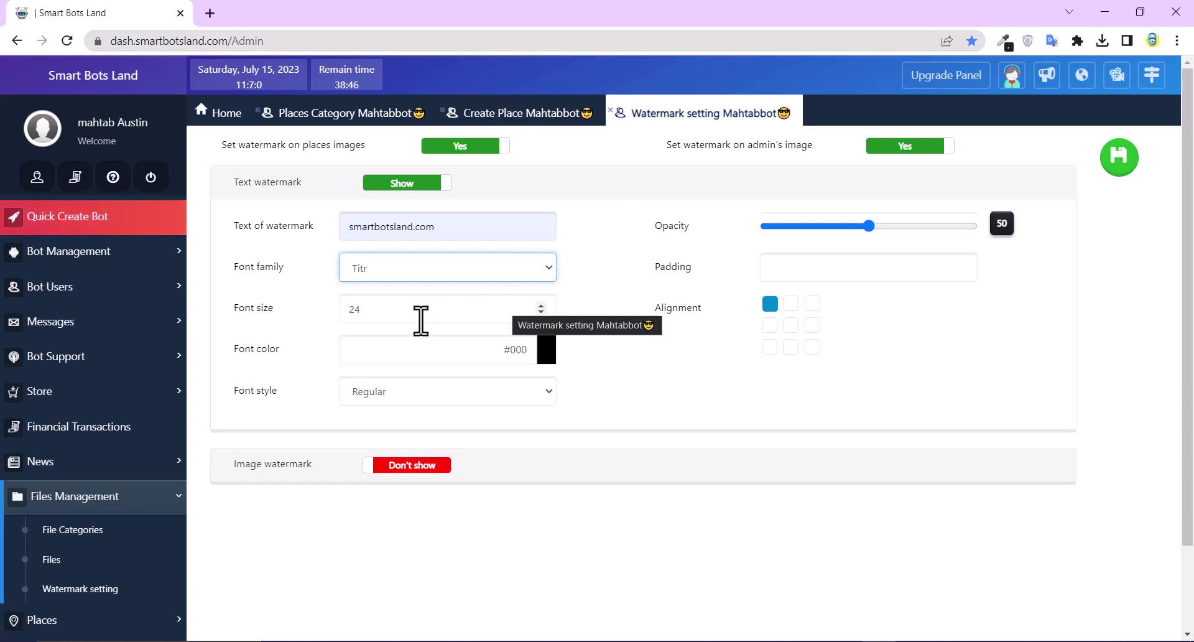
pyautogui.click(541, 305)
pyautogui.click(540, 305)
pyautogui.click(541, 304)
pyautogui.click(541, 305)
pyautogui.click(540, 305)
pyautogui.click(540, 305)
# - Set the text watermark's font style to Italic and align it to the centre of the image
pyautogui.click(547, 392)
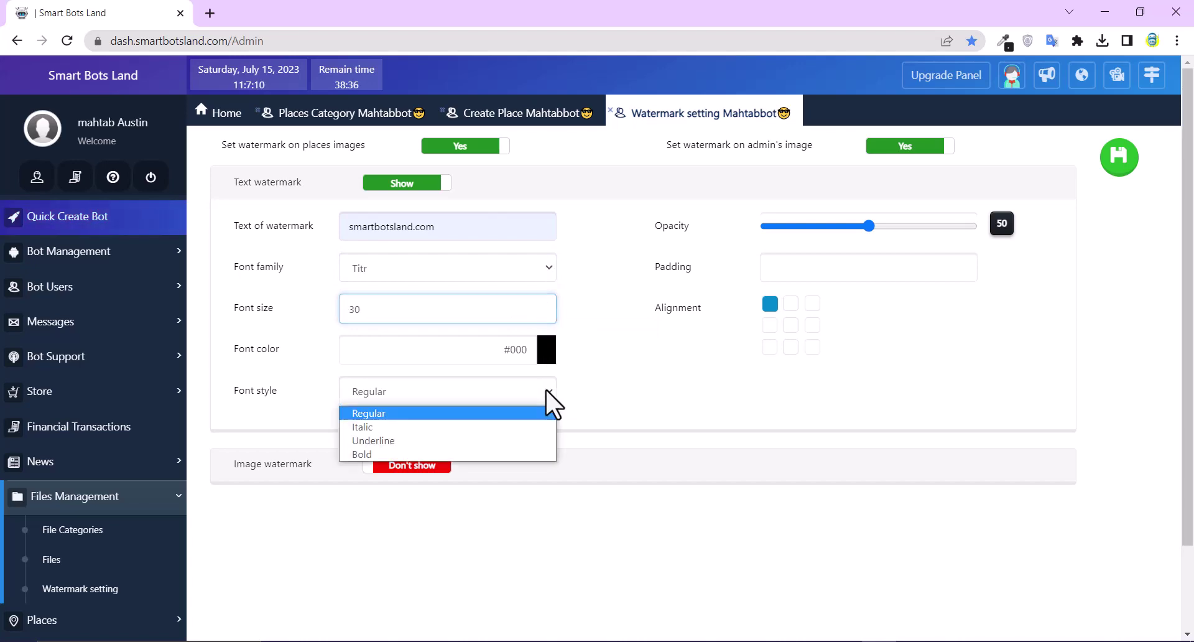
pyautogui.click(505, 428)
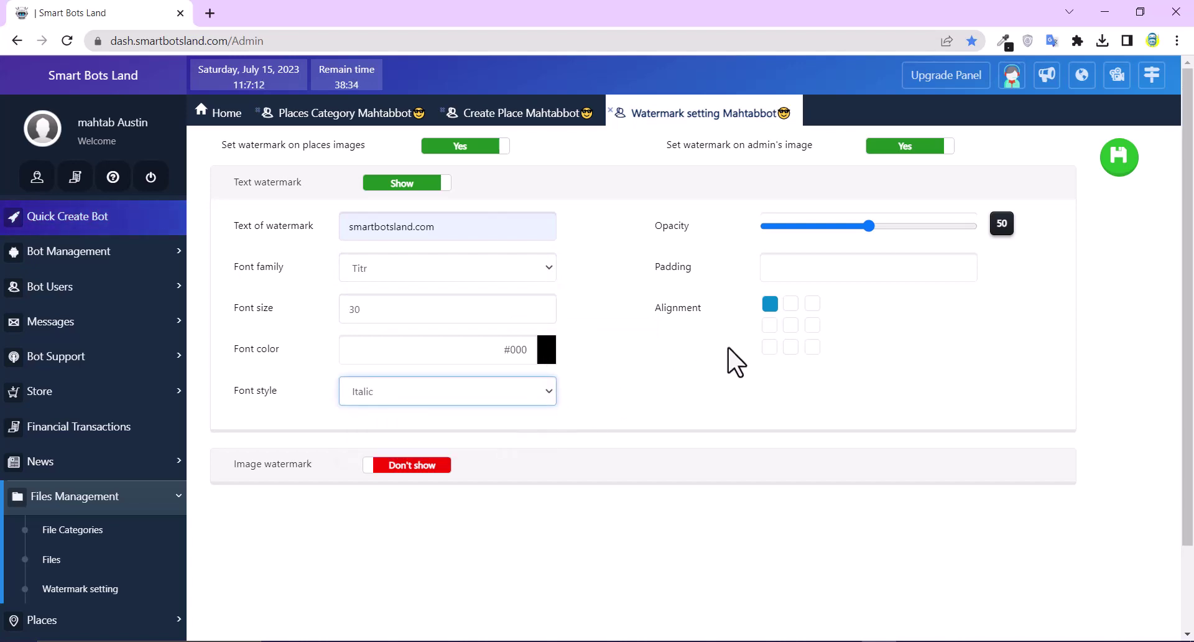
pyautogui.click(790, 325)
# - Show the image watermark and set its width to 101, height to 102 and opacity to 26
pyautogui.scroll(-1, 440, 346)
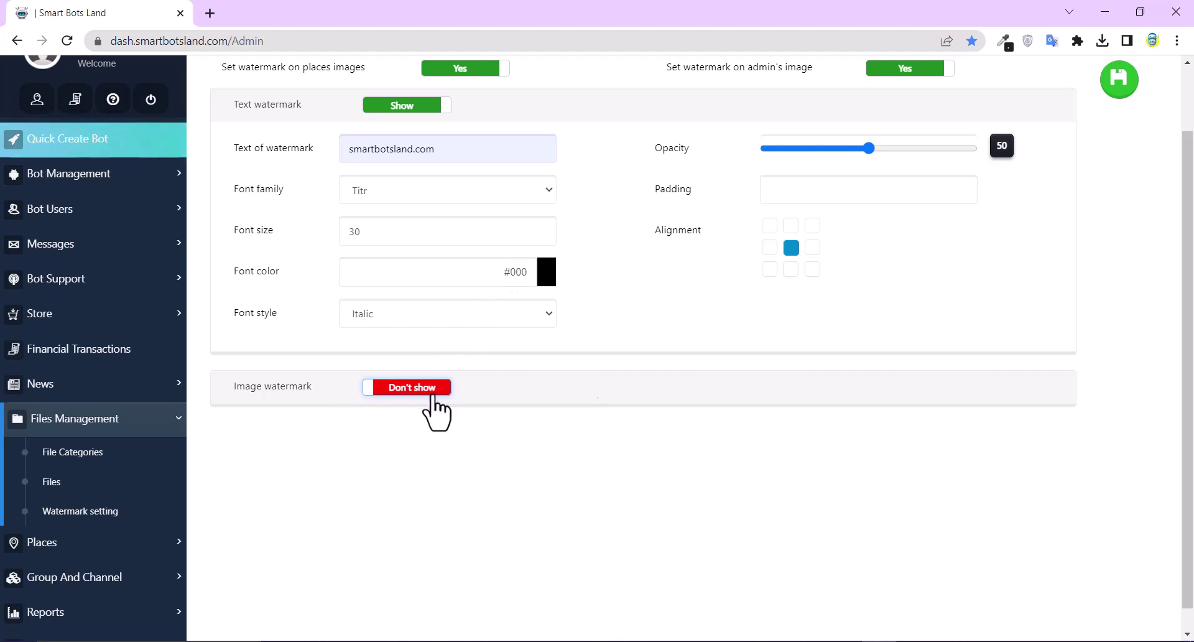
pyautogui.click(389, 392)
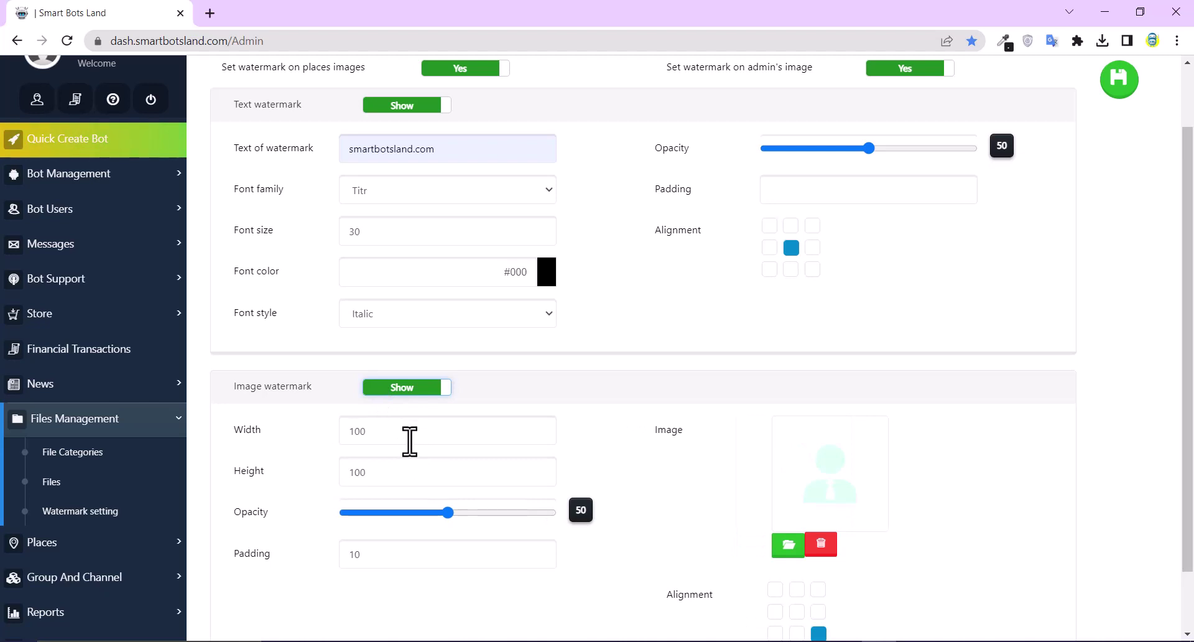
pyautogui.press('Tab')
pyautogui.press('Up')
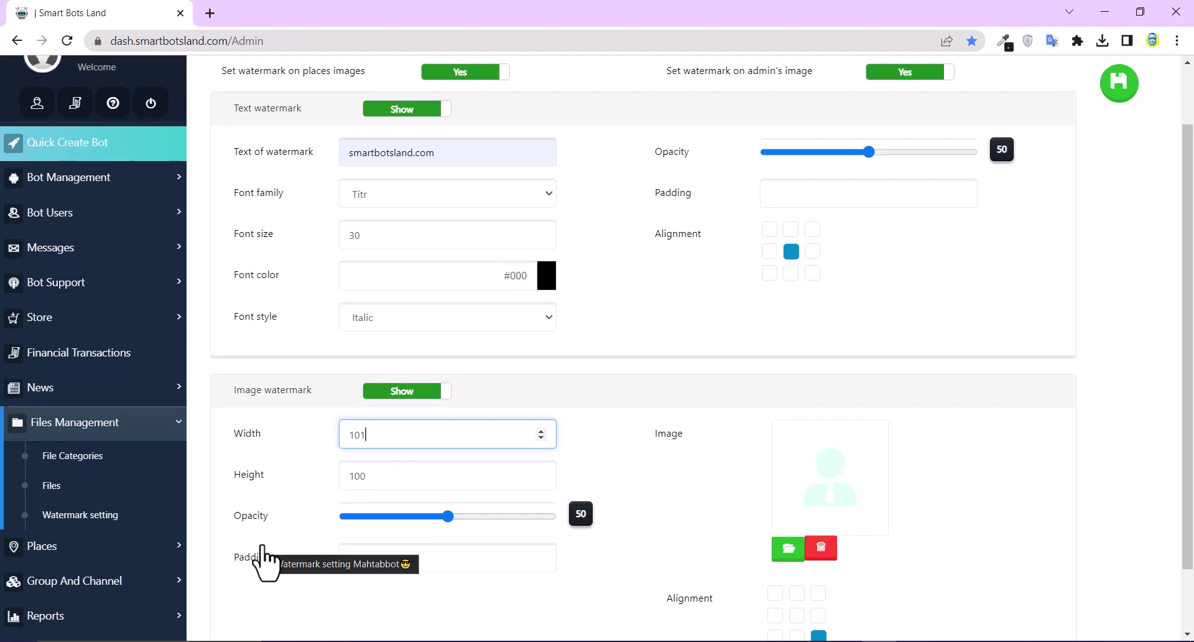
pyautogui.scroll(-2, 653, 414)
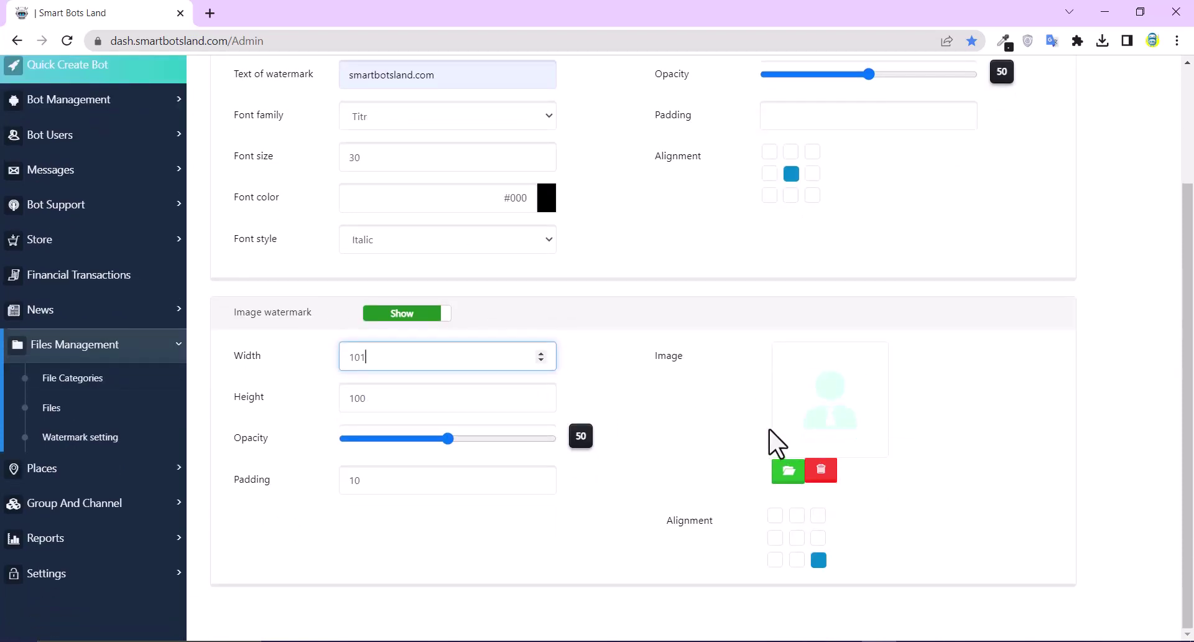
pyautogui.click(541, 394)
pyautogui.moveTo(445, 438); pyautogui.dragTo(404, 439)
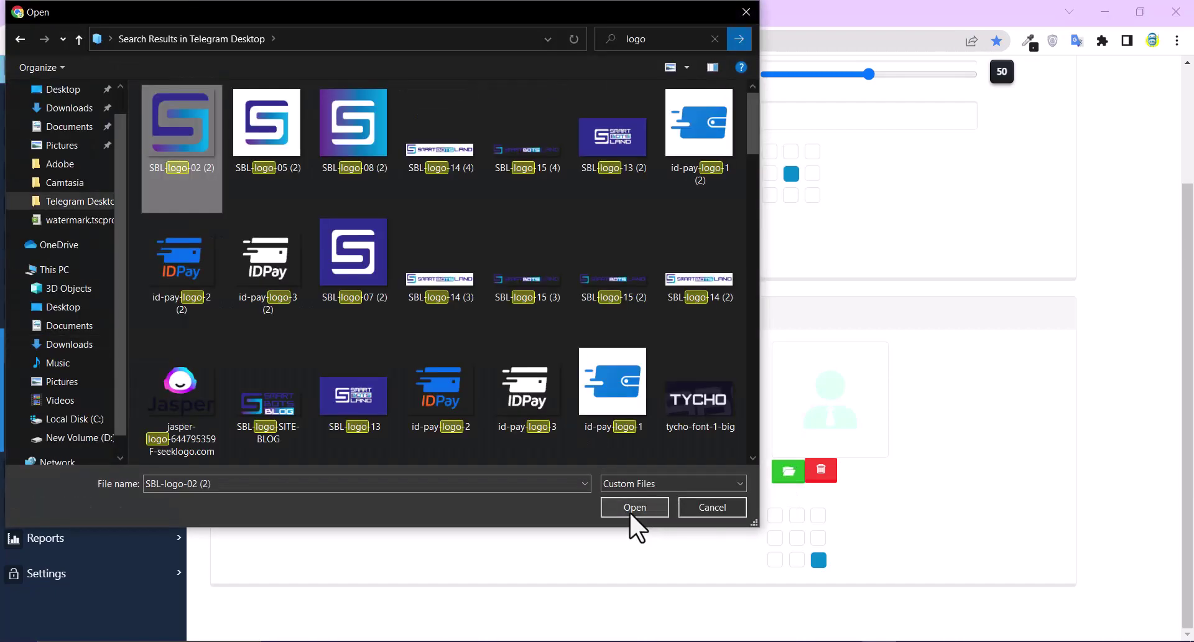
# - Load SBL-logo-02 (2) as the watermark image and save the watermark settings
pyautogui.click(629, 509)
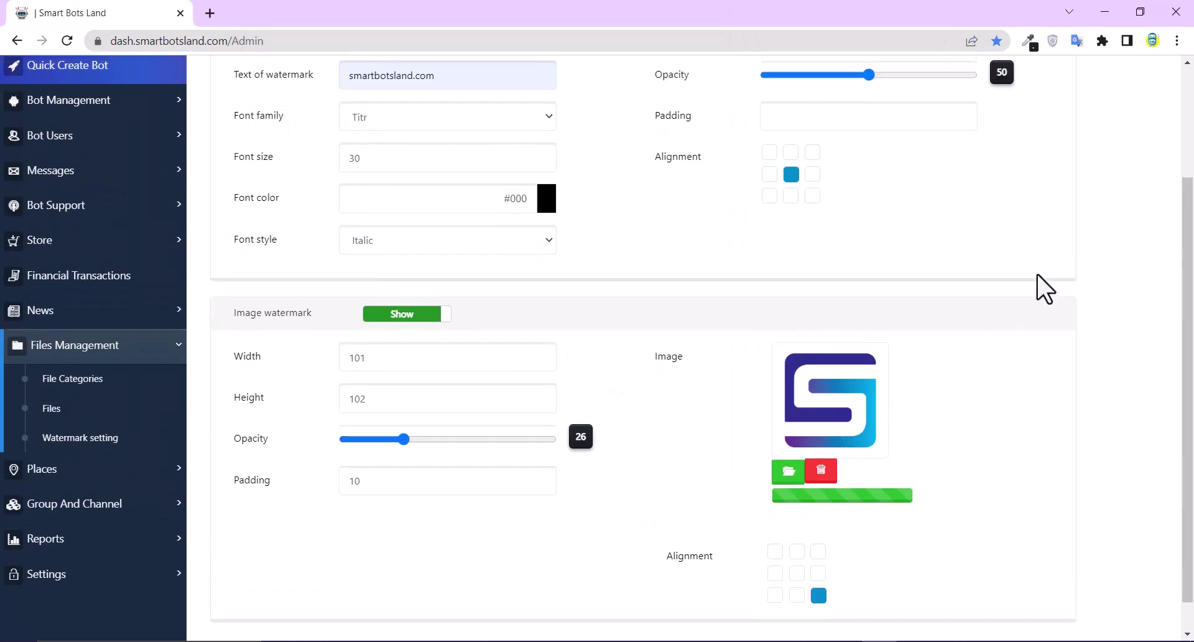
pyautogui.scroll(3, 1039, 286)
pyautogui.click(1118, 163)
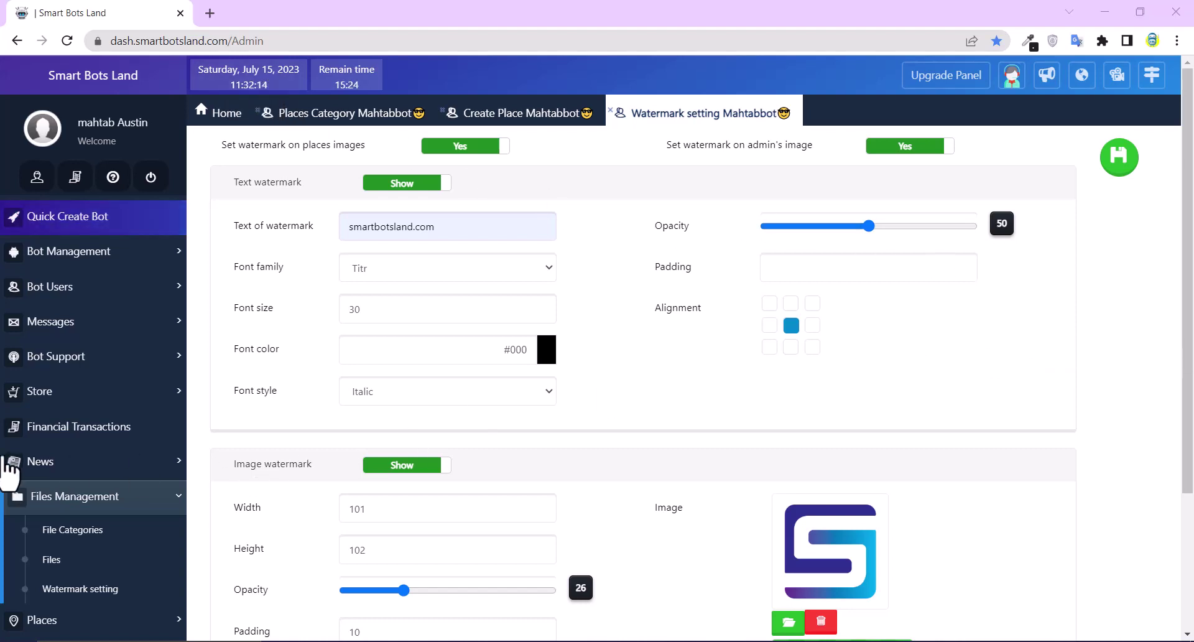
# - Open the Files list of the Mahtabbot bot and start a new file entry
pyautogui.scroll(-1, 106, 395)
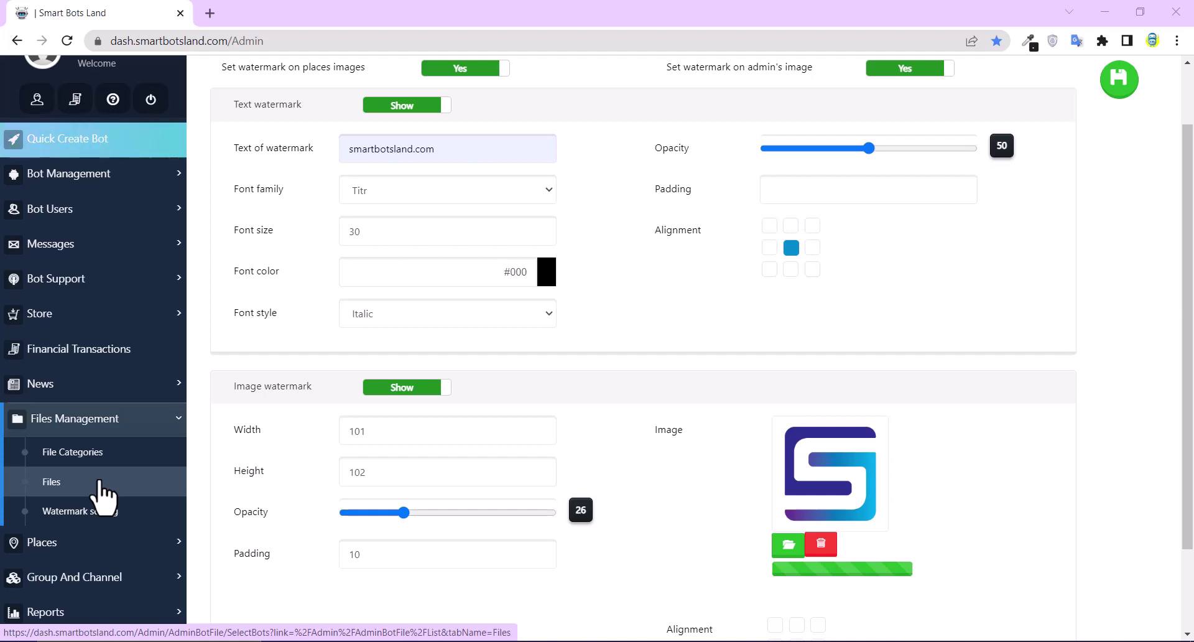
pyautogui.click(102, 494)
pyautogui.click(582, 152)
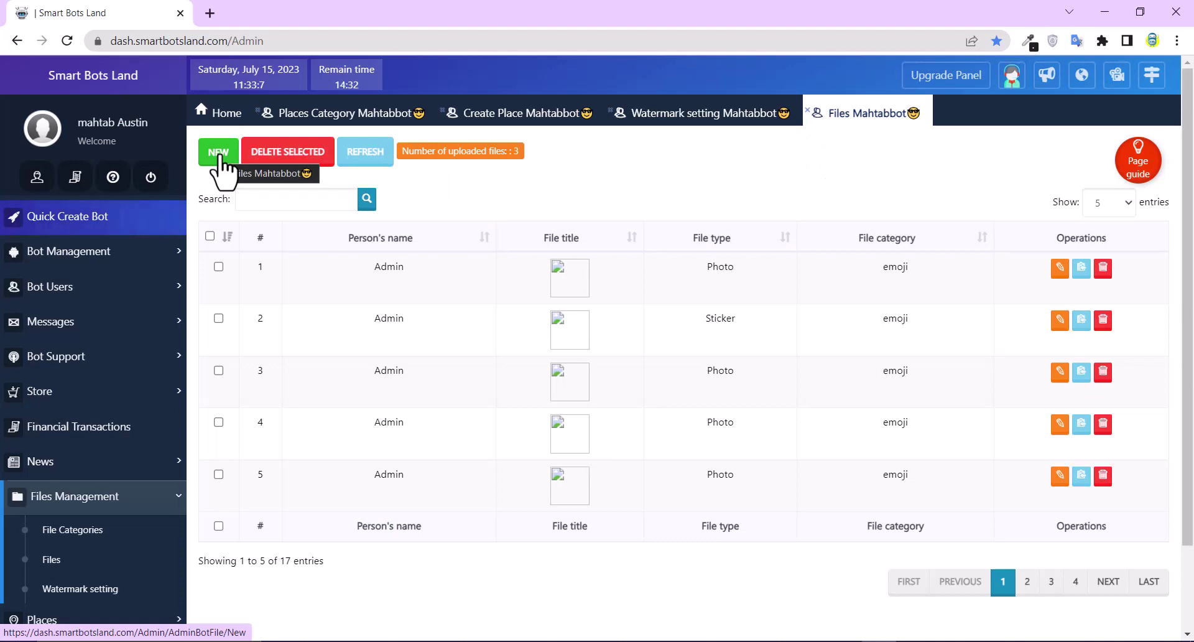
pyautogui.click(222, 155)
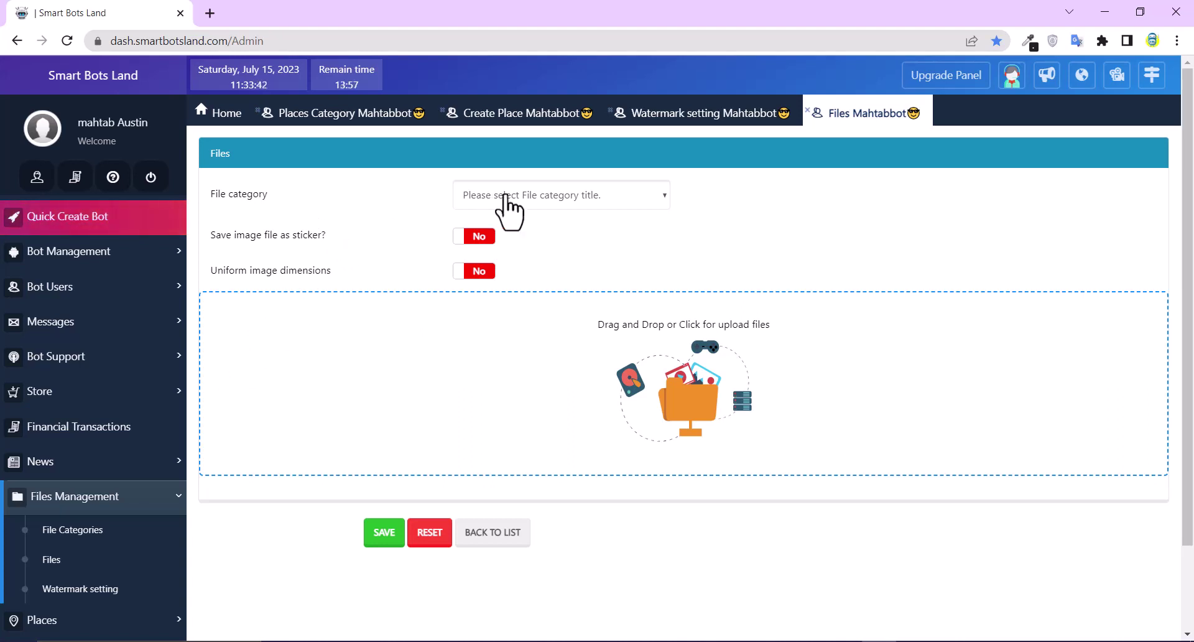
# - Set the new file's category to photos > emoji
pyautogui.click(577, 202)
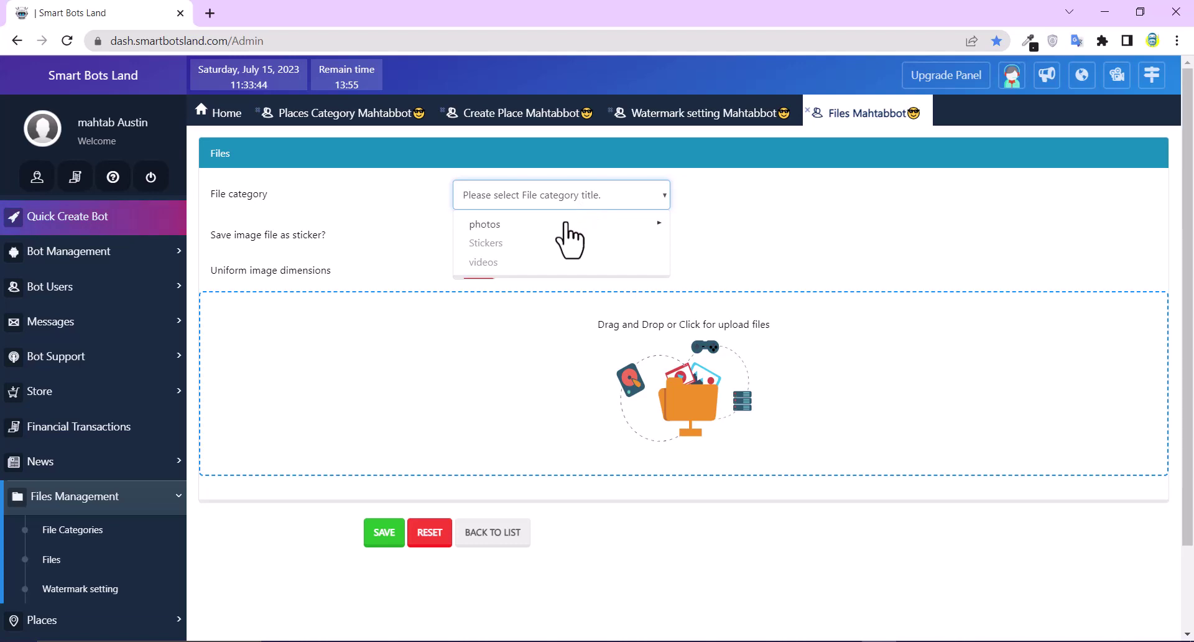
pyautogui.click(562, 224)
pyautogui.click(526, 244)
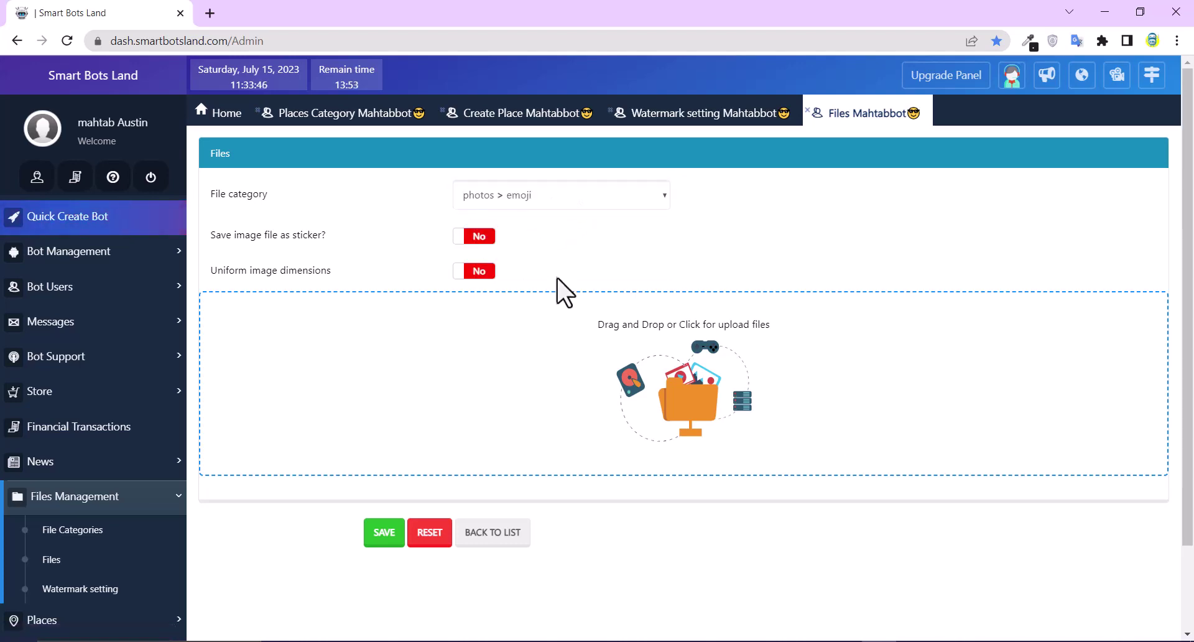
# - Add the orange T-shirt image from the Downloads folder as the upload file and save the entry
pyautogui.scroll(-2, 591, 308)
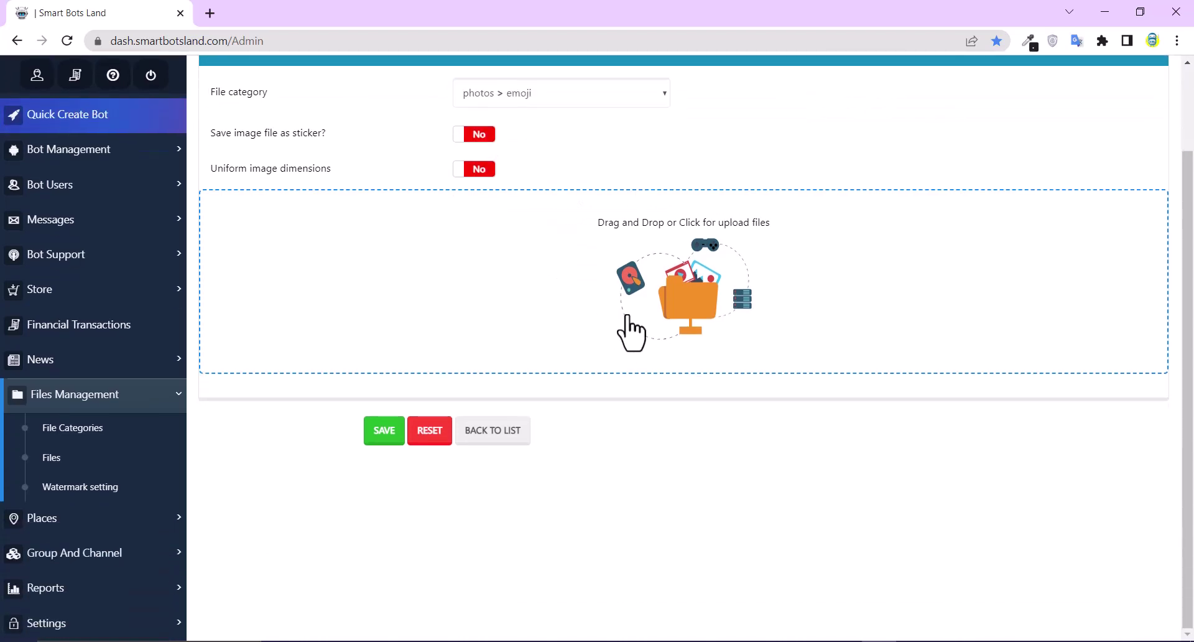
pyautogui.click(684, 299)
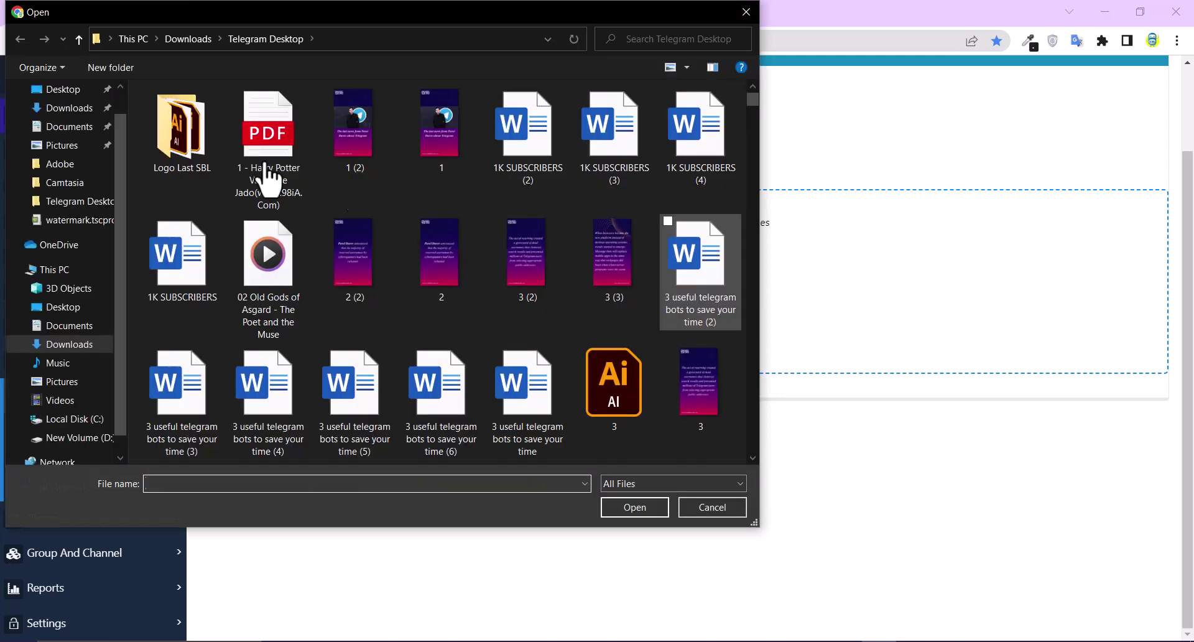
pyautogui.click(107, 111)
pyautogui.click(207, 128)
pyautogui.click(651, 498)
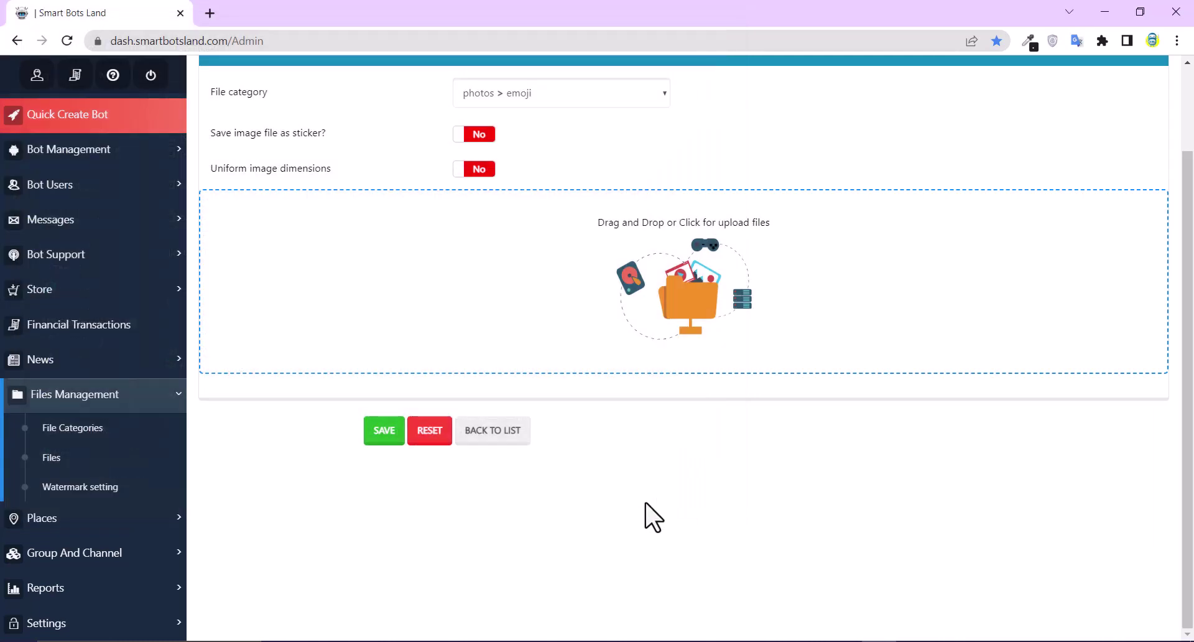
pyautogui.click(387, 364)
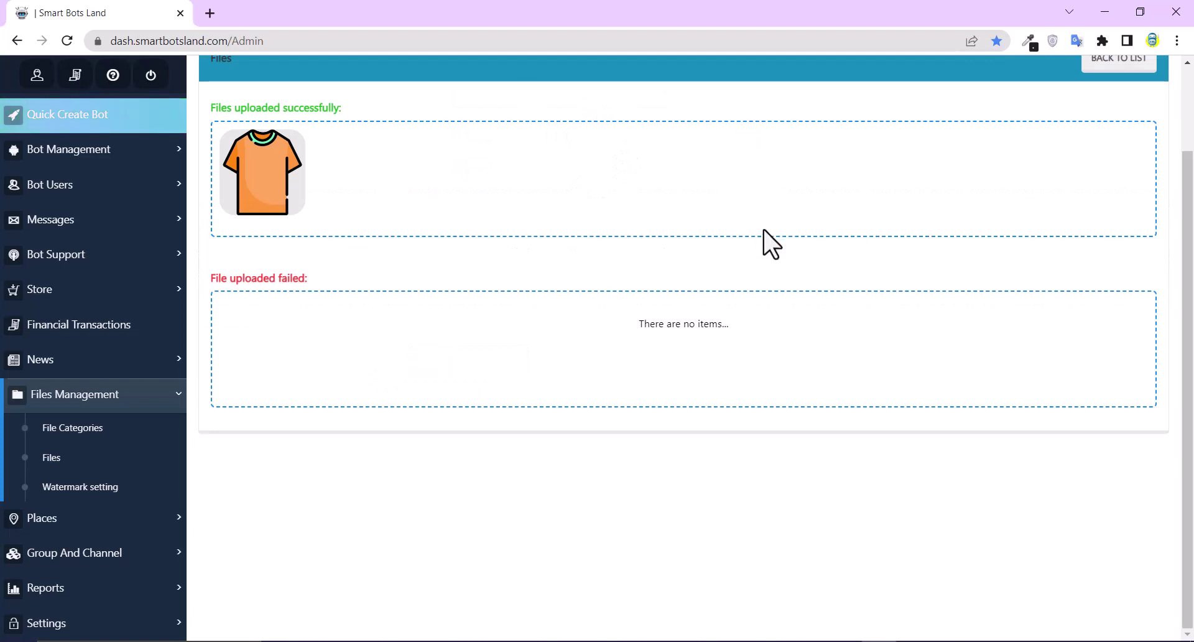
# - Switch to the Mahtabbot chat in Telegram and react to the watermarked T-shirt image with a heart
pyautogui.click(1096, 11)
pyautogui.click(808, 640)
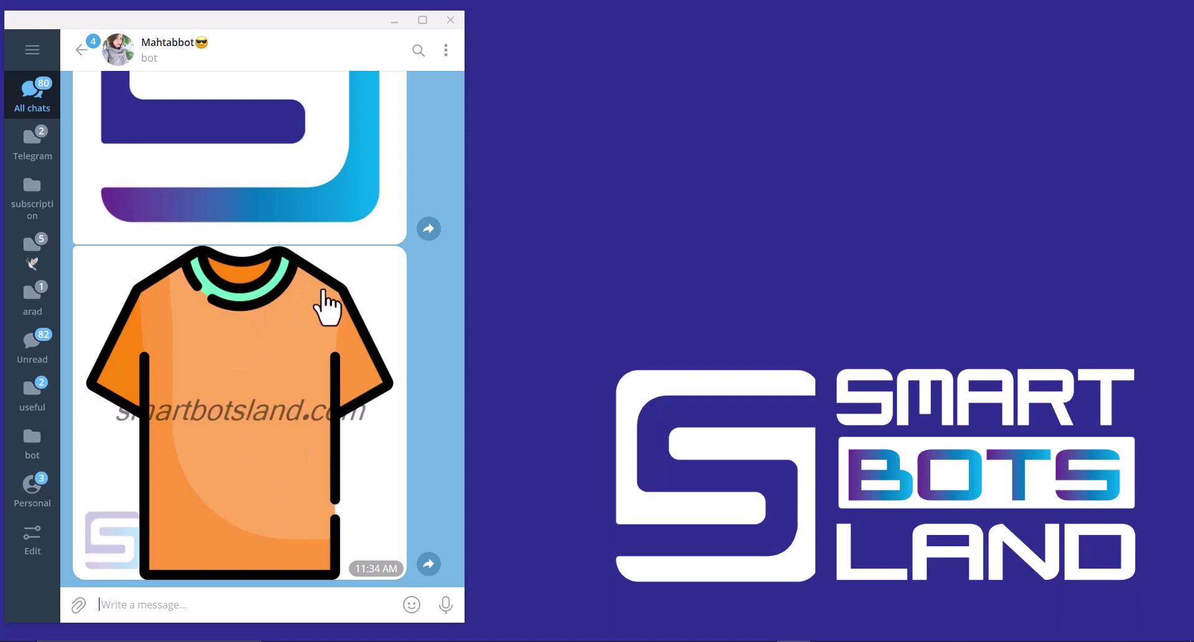
pyautogui.doubleClick(146, 559)
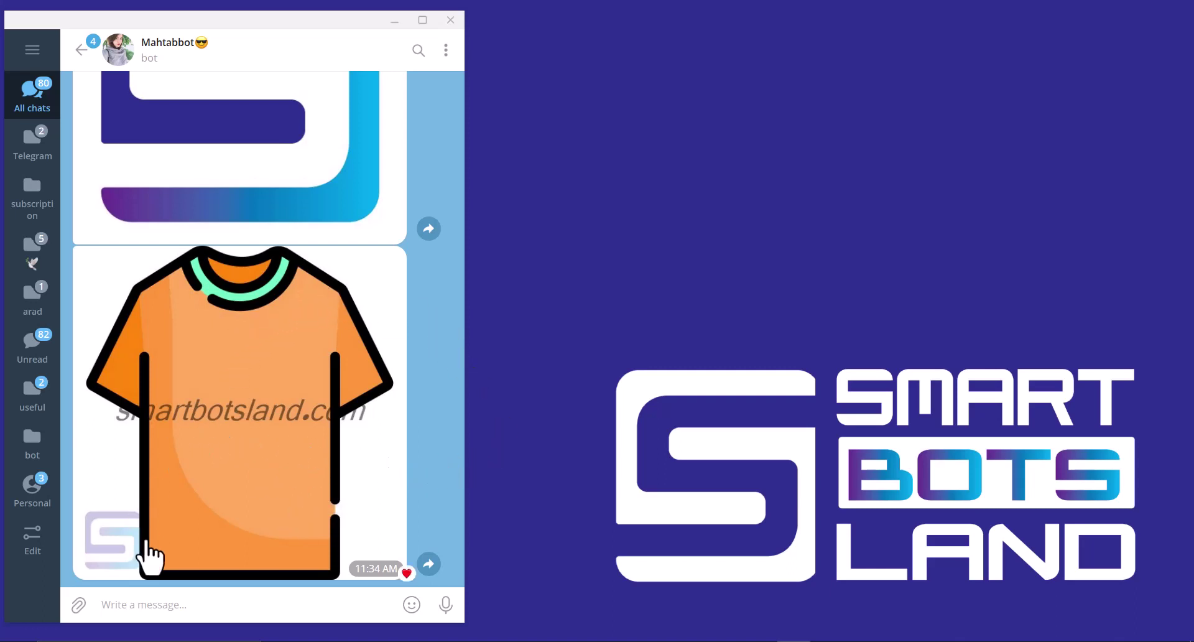